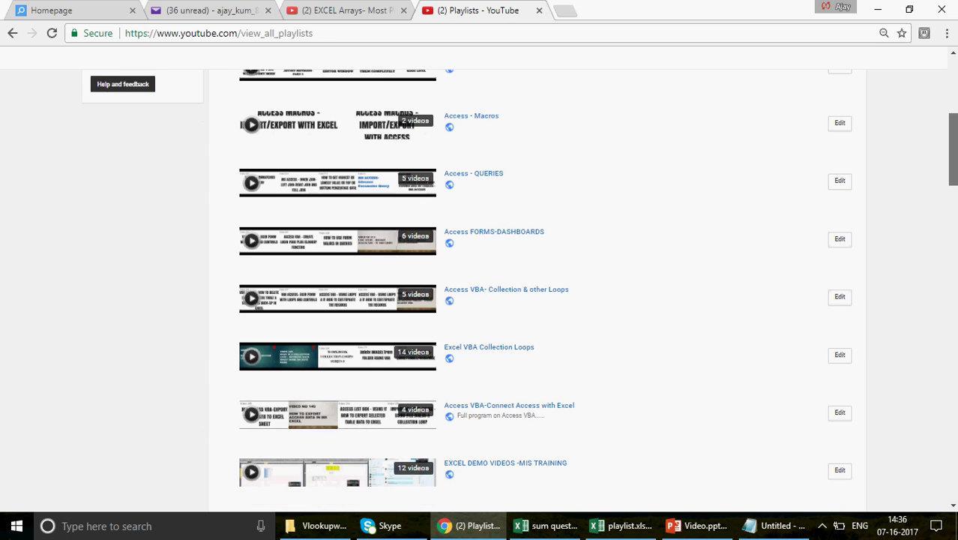
Look through the channel's list of playlists and view the EXCEL Arrays- Most Powerful formulae in Excel playlist.
{"action": "scroll", "coordinate": [536, 287], "scroll_direction": "down", "scroll_amount": 1}
{"action": "scroll", "coordinate": [537, 287], "scroll_direction": "down", "scroll_amount": 1}
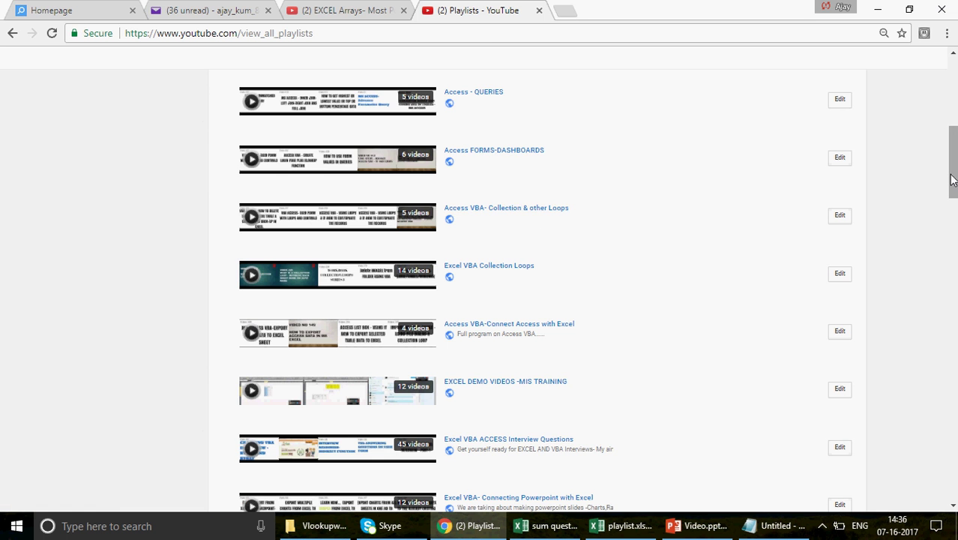
{"action": "left_click_drag", "start_coordinate": [952, 179], "coordinate": [953, 98]}
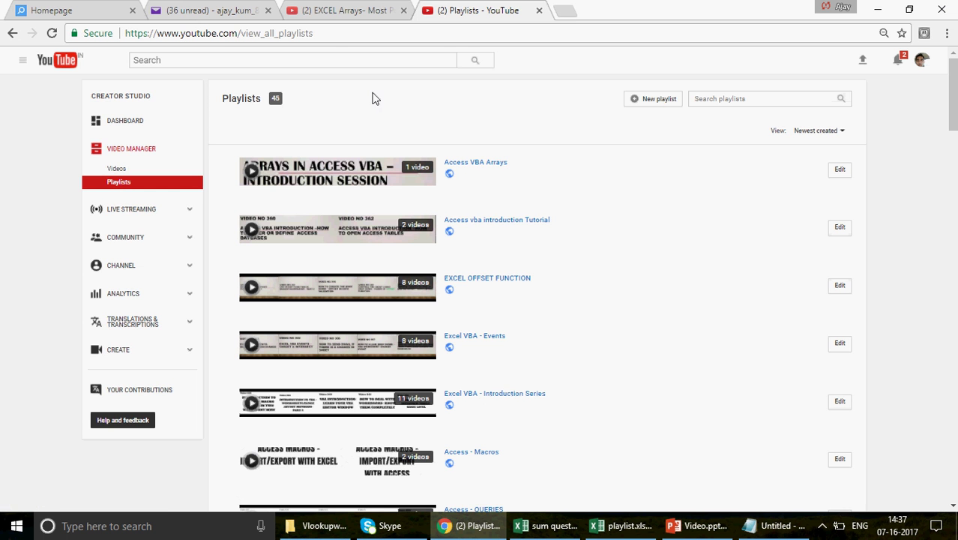
{"action": "left_click", "coordinate": [352, 10]}
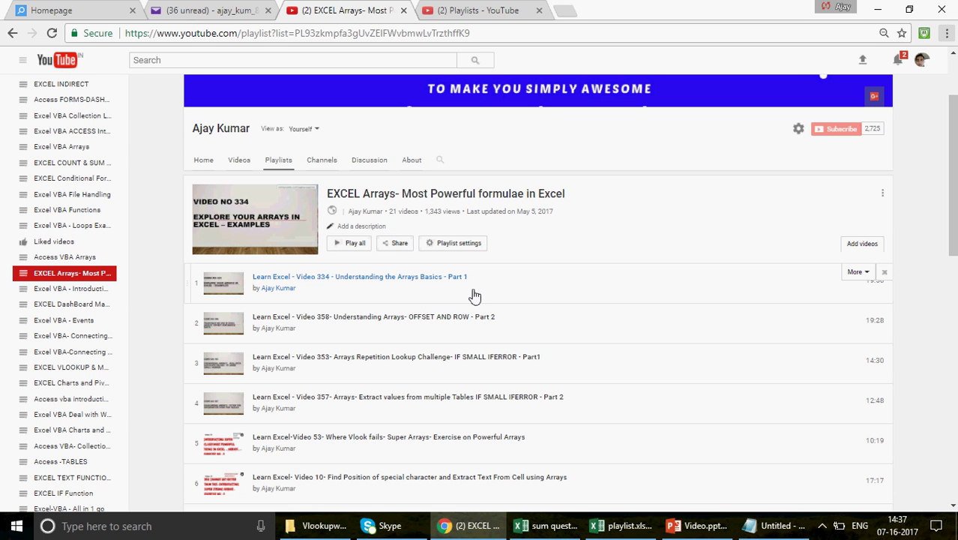
Read the SUM QUESTION e-mail, including its request to avoid a helper column.
{"action": "left_click", "coordinate": [198, 13]}
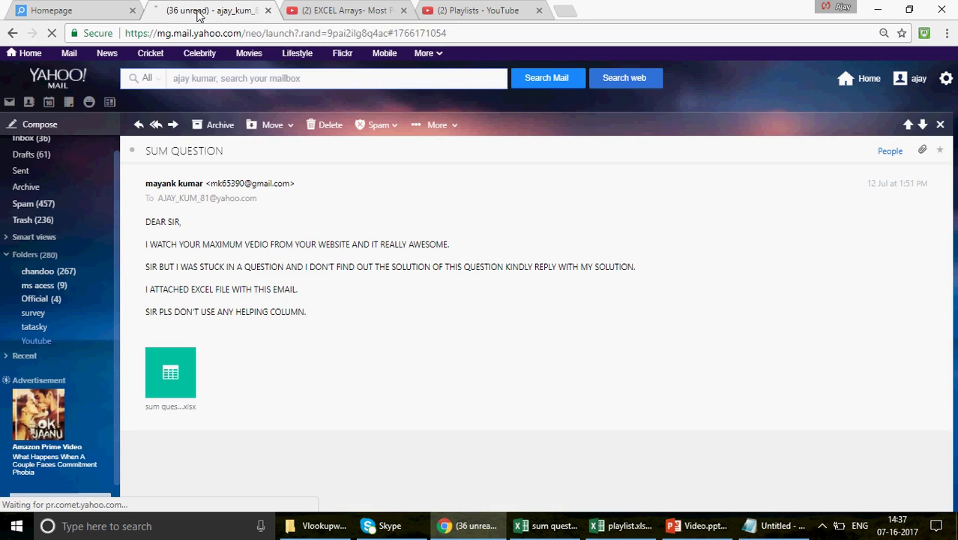
{"action": "left_click_drag", "start_coordinate": [178, 246], "coordinate": [177, 240]}
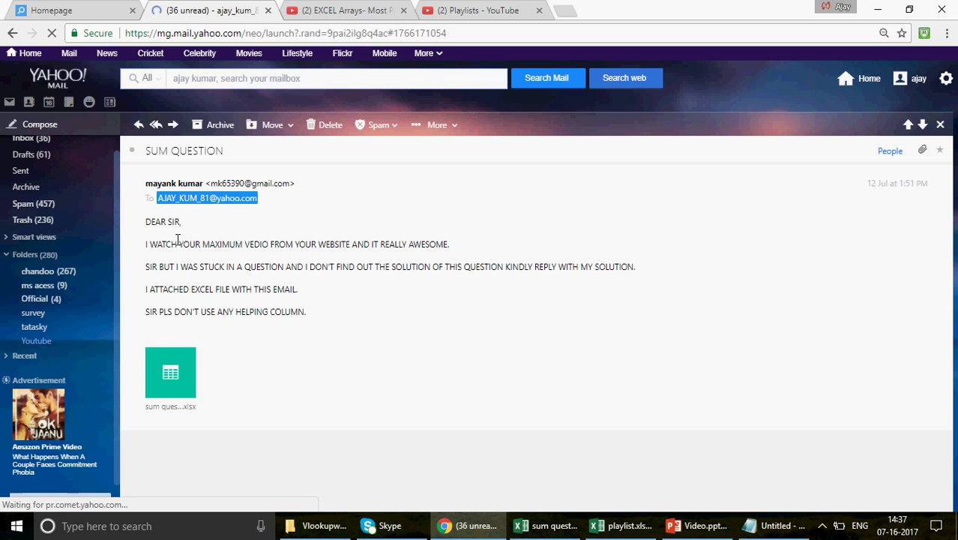
{"action": "left_click", "coordinate": [222, 260]}
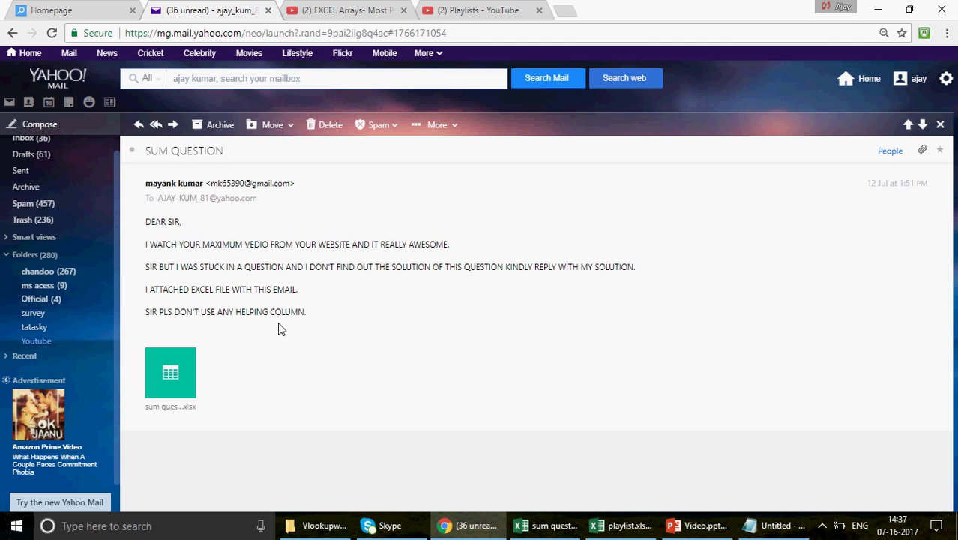
Switch to the sum question.xlsx workbook in Excel and delete row 1 above the numbers on Sheet1.
{"action": "left_click", "coordinate": [547, 525]}
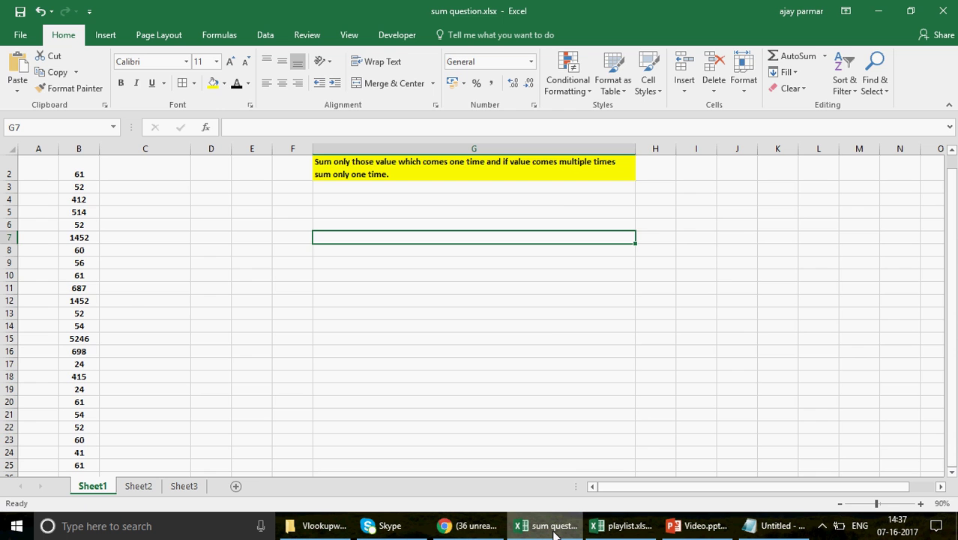
{"action": "left_click", "coordinate": [85, 164]}
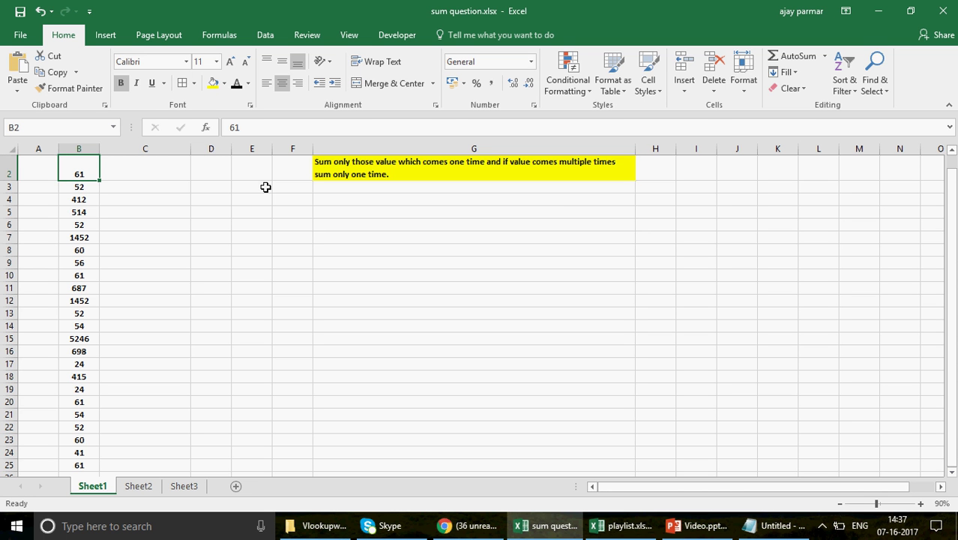
{"action": "key", "text": "Up"}
{"action": "key", "text": "Delete"}
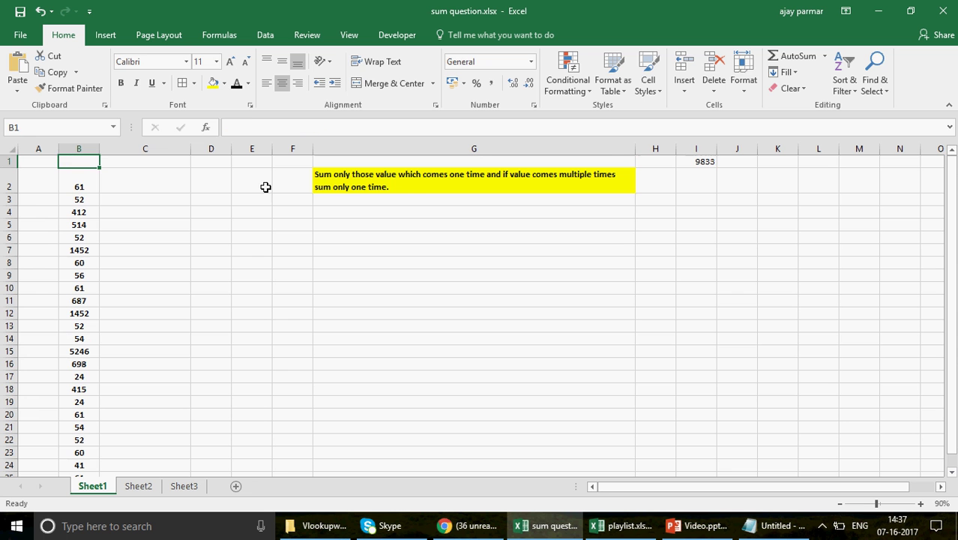
{"action": "left_click", "coordinate": [87, 180]}
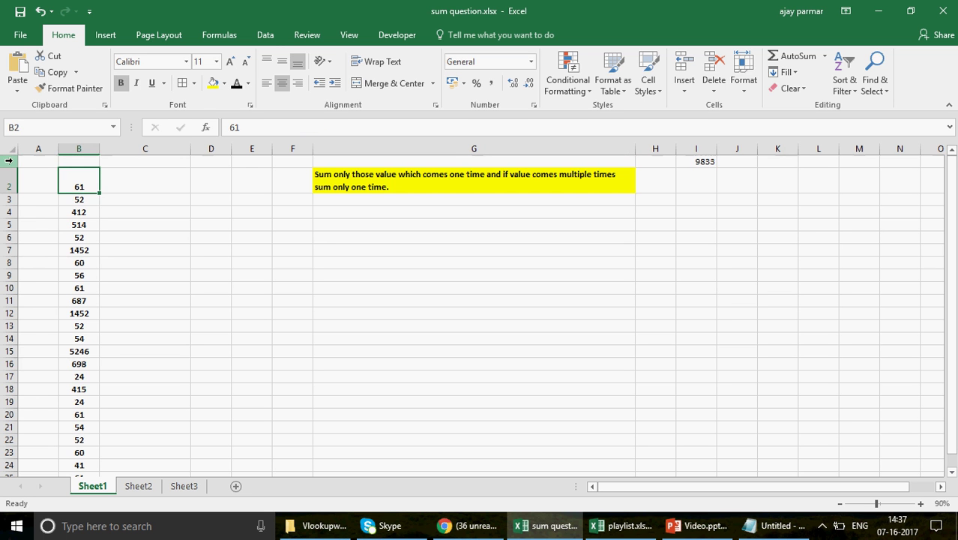
{"action": "right_click", "coordinate": [9, 160]}
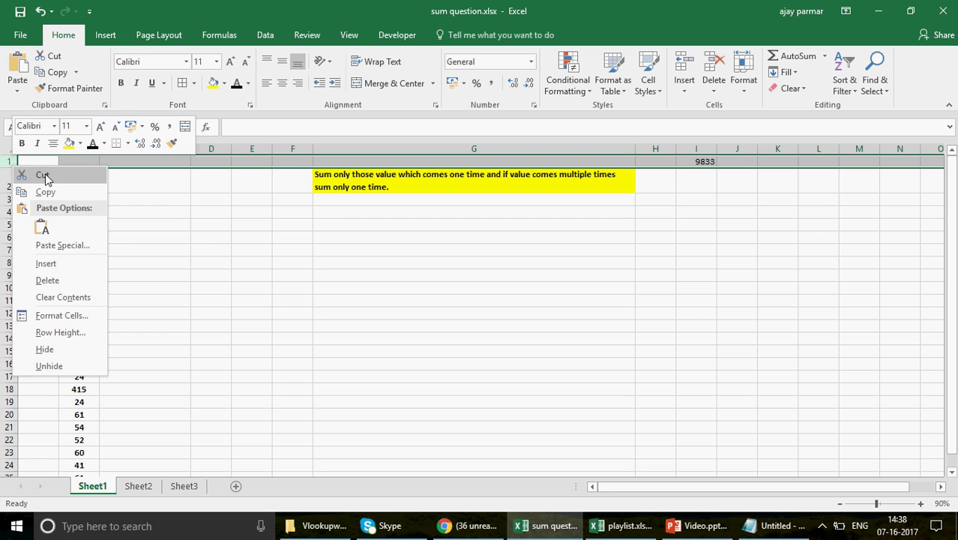
{"action": "left_click", "coordinate": [44, 175]}
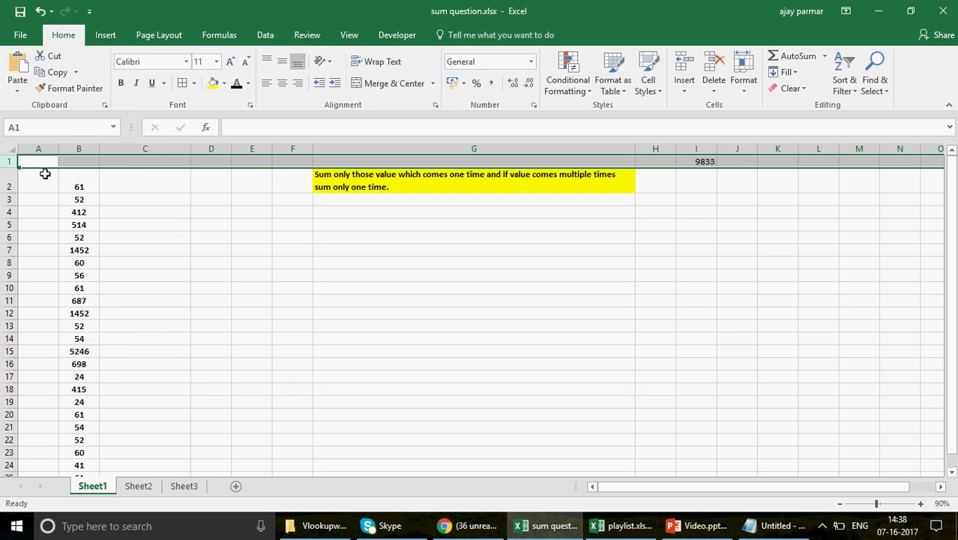
{"action": "right_click", "coordinate": [9, 161]}
{"action": "left_click", "coordinate": [8, 160]}
{"action": "right_click", "coordinate": [50, 161]}
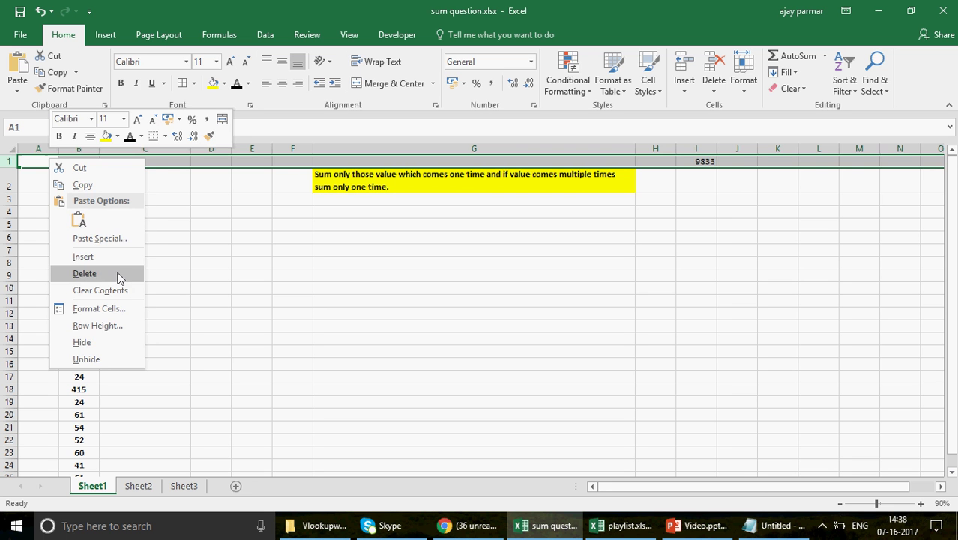
{"action": "key", "text": "Escape"}
{"action": "key", "text": "ctrl+minus"}
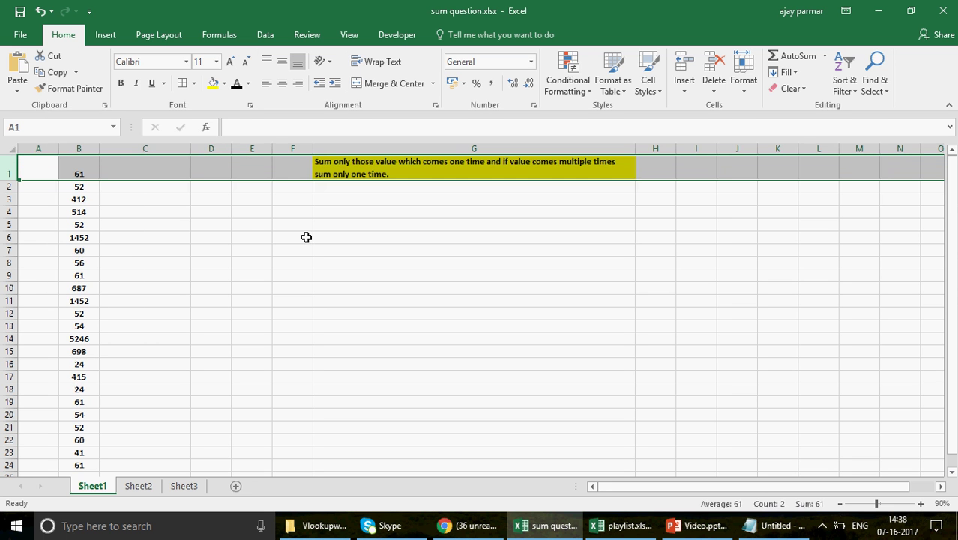
{"action": "left_click", "coordinate": [399, 241]}
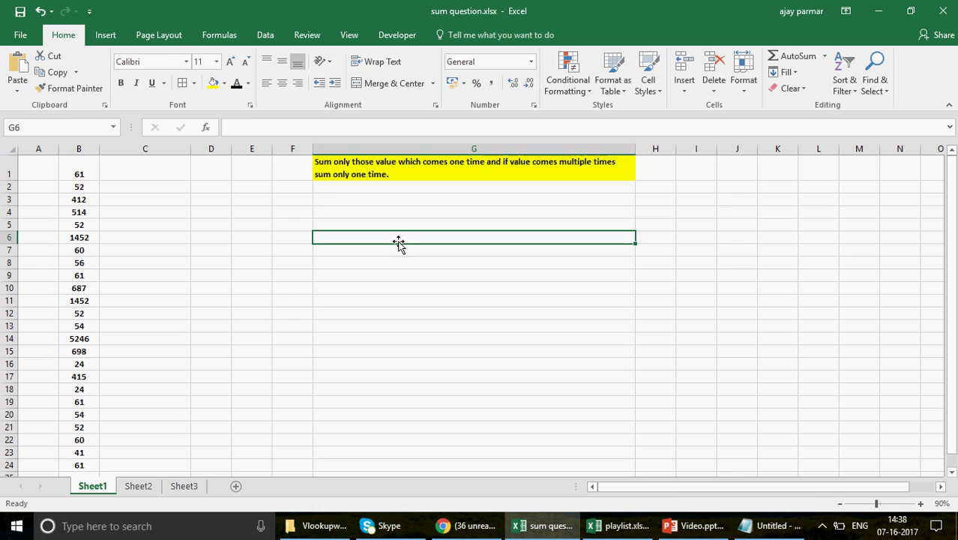
Examine the first values in column B for repeats against the summing instruction in G1.
{"action": "key", "text": "alt"}
{"action": "left_click", "coordinate": [77, 168]}
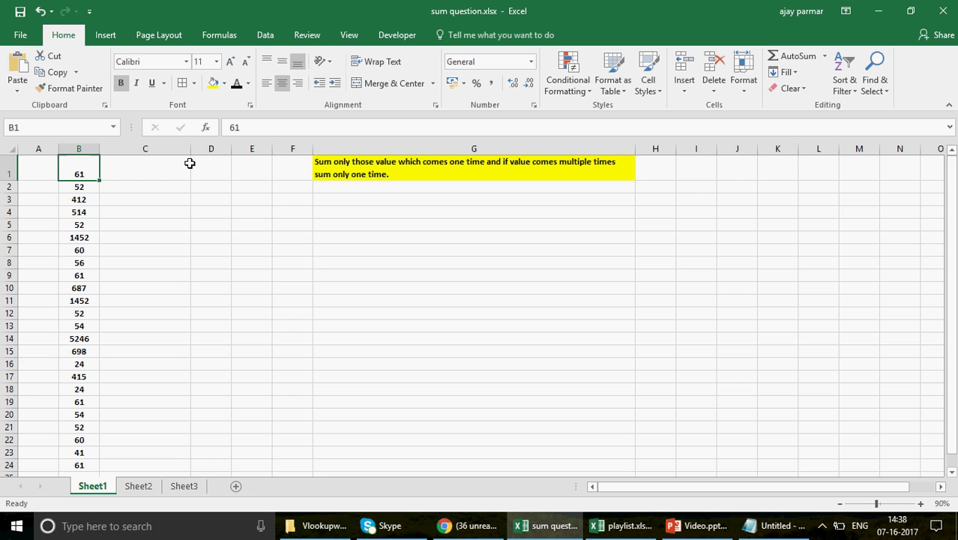
{"action": "left_click", "coordinate": [87, 188]}
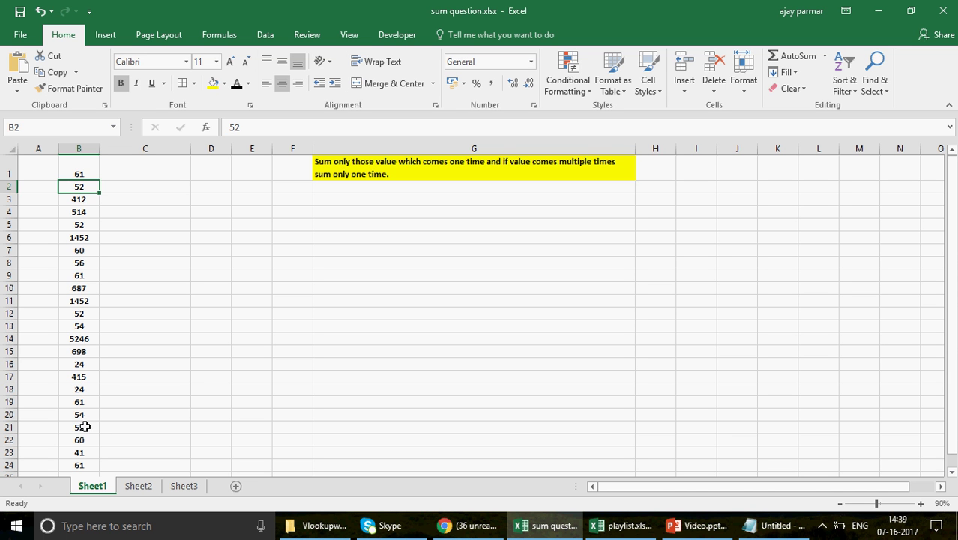
{"action": "left_click", "coordinate": [89, 199]}
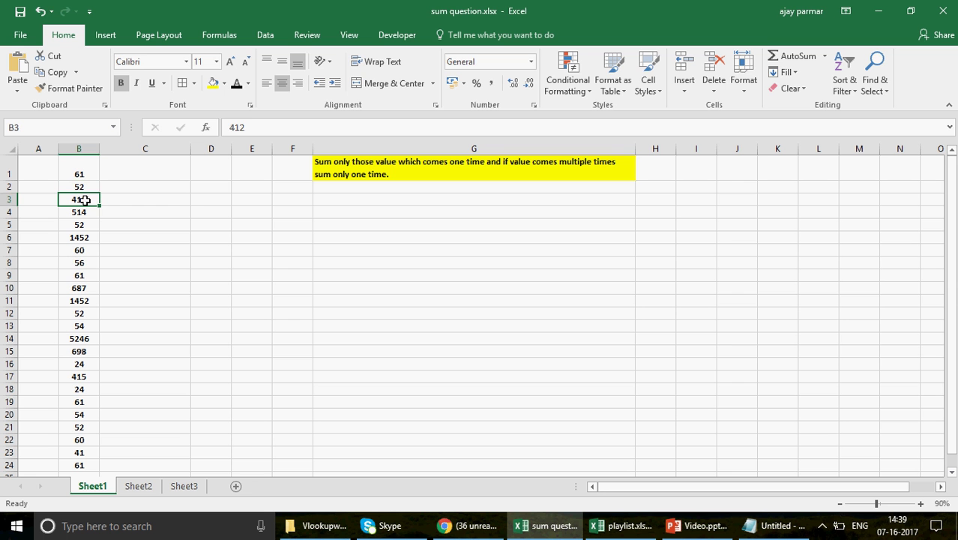
{"action": "left_click", "coordinate": [361, 257]}
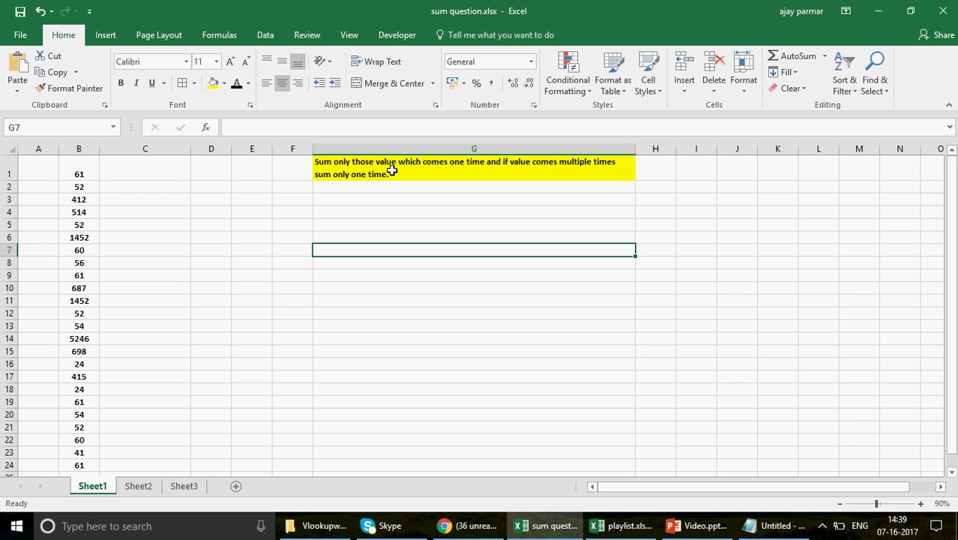
Begin a COUNTIF formula in cell G6 with B1:B24 as its range.
{"action": "left_click", "coordinate": [360, 237]}
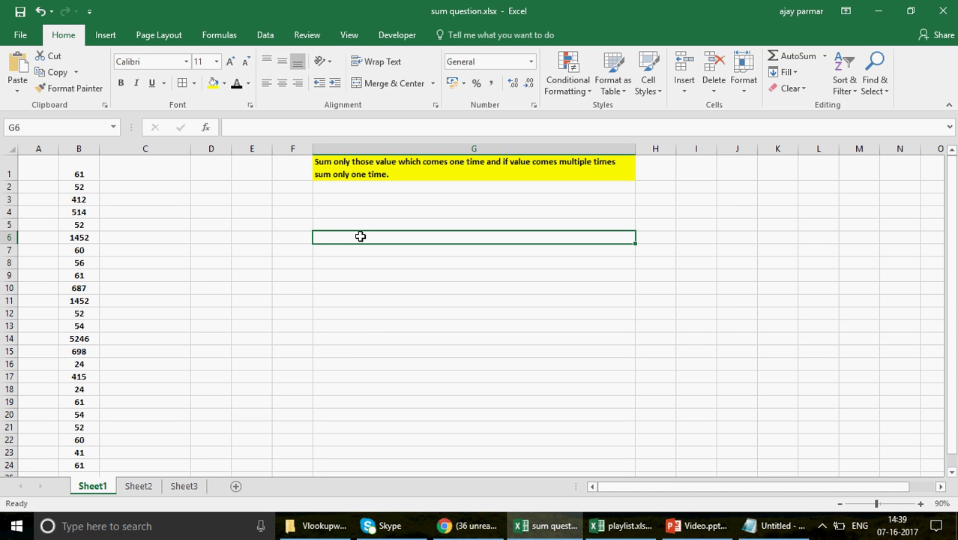
{"action": "type", "text": "="}
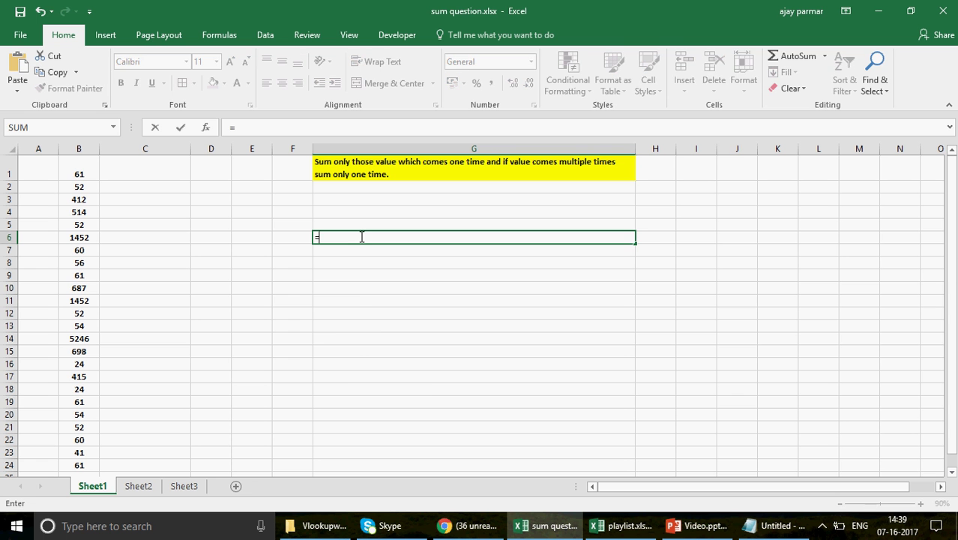
{"action": "type", "text": "co"}
{"action": "type", "text": "ou"}
{"action": "key", "text": "BackSpace"}
{"action": "key", "text": "BackSpace"}
{"action": "type", "text": "ut"}
{"action": "key", "text": "BackSpace"}
{"action": "type", "text": "n"}
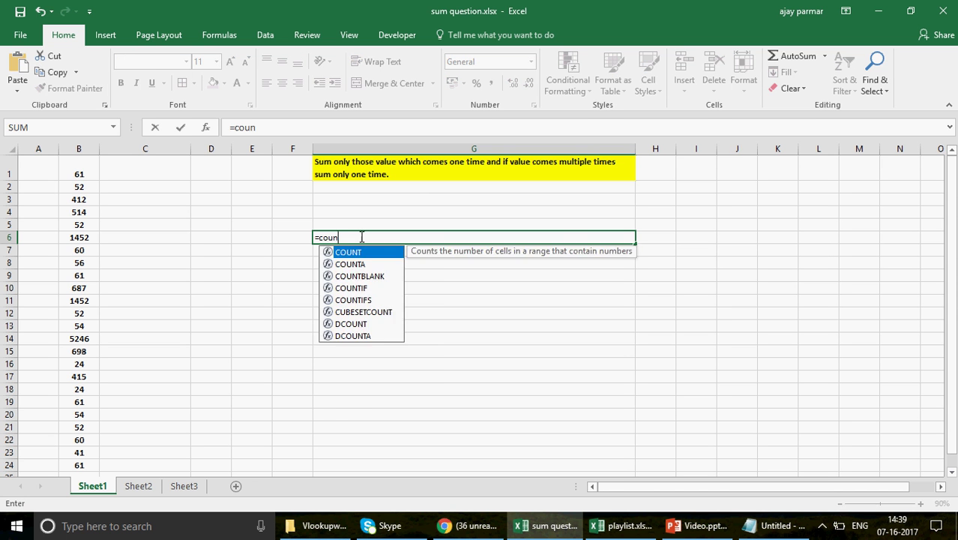
{"action": "type", "text": "tif"}
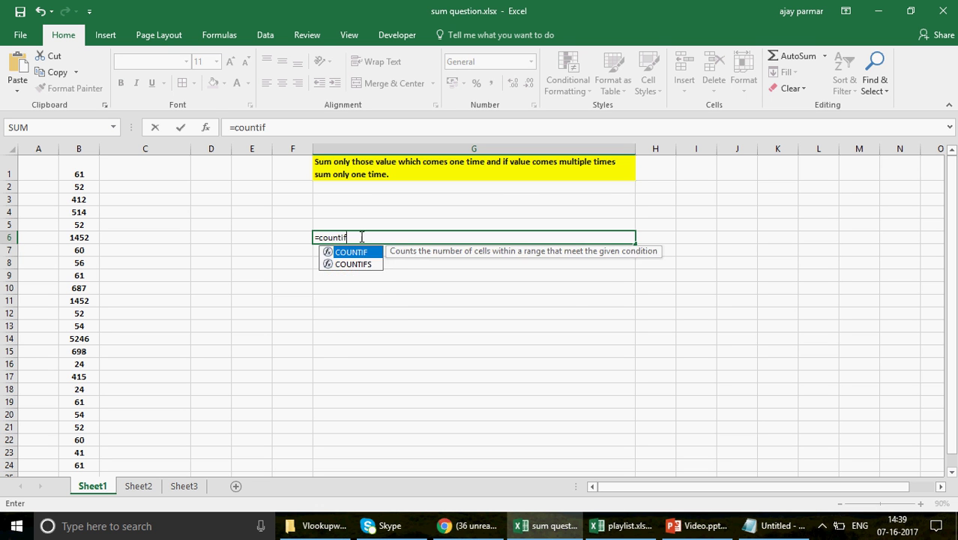
{"action": "type", "text": "("}
{"action": "left_click", "coordinate": [85, 173]}
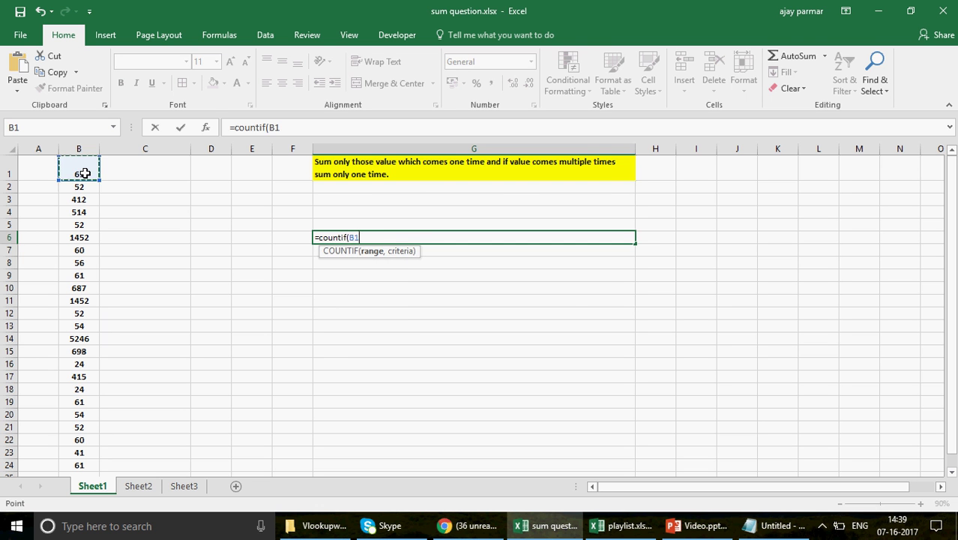
{"action": "key", "text": "ctrl+shift+Down"}
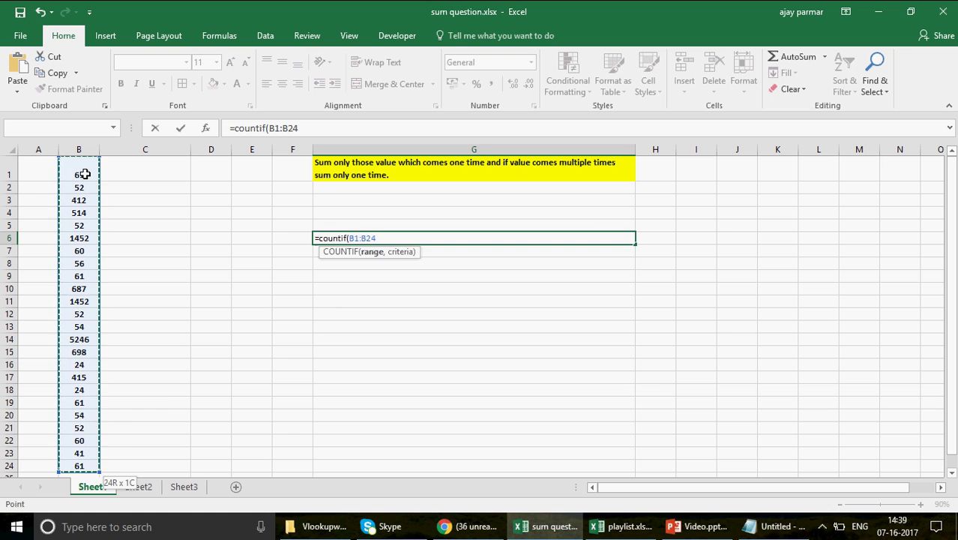
Use B1:B24 as the COUNTIF criteria as well and enter the formula in G6 as an array formula.
{"action": "type", "text": ","}
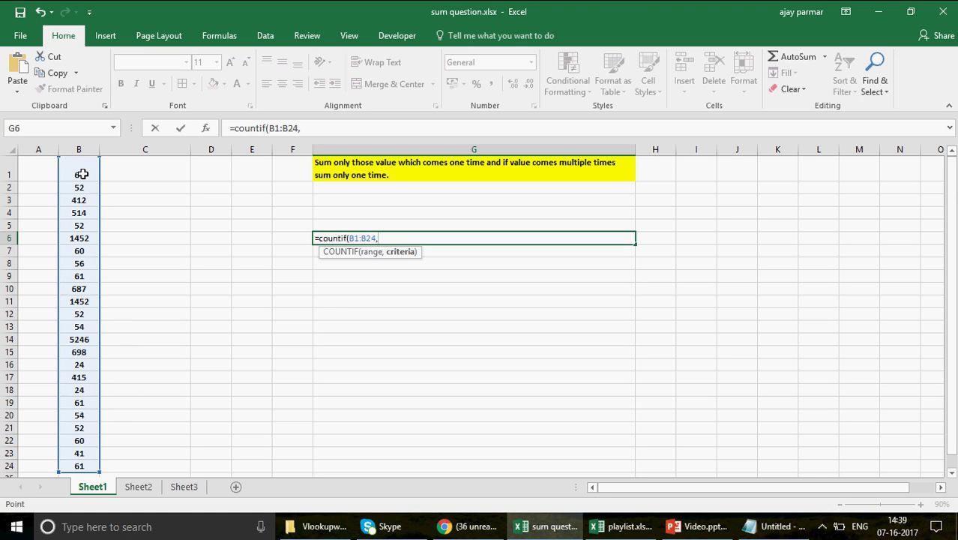
{"action": "left_click", "coordinate": [81, 174]}
{"action": "key", "text": "ctrl+shift+Down"}
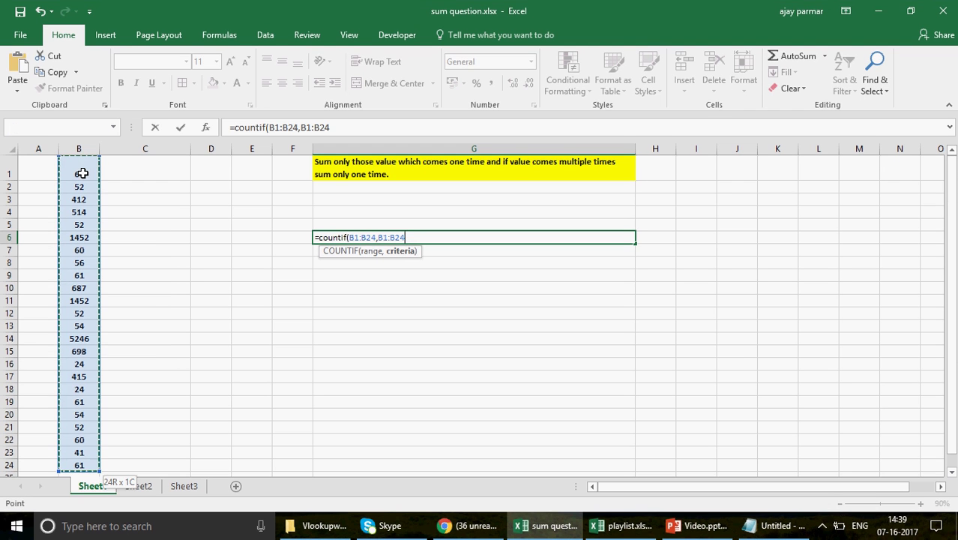
{"action": "type", "text": ")"}
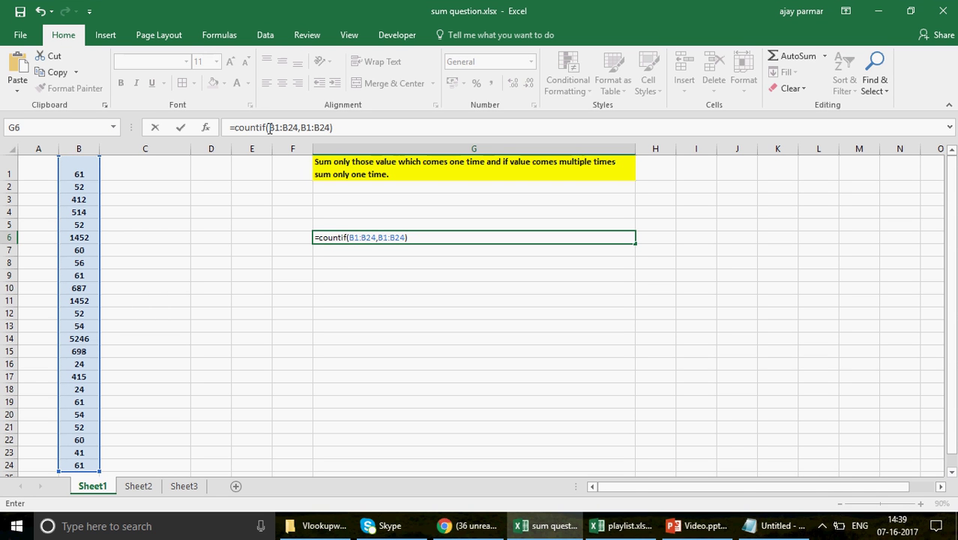
{"action": "key", "text": "ctrl+shift+Return"}
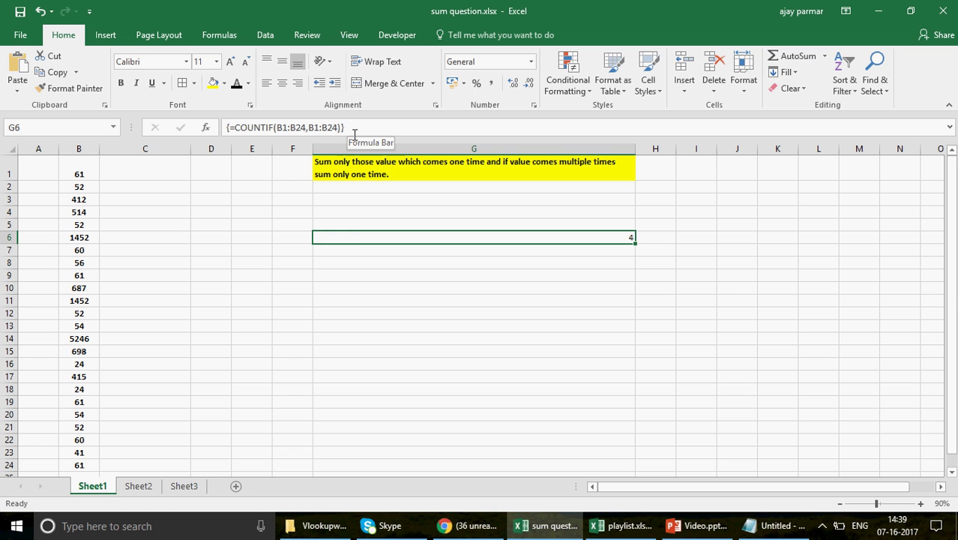
Evaluate the COUNTIF expression in G6 to inspect its array of counts, leaving the formula itself intact.
{"action": "left_click", "coordinate": [234, 127]}
{"action": "key", "text": "shift+End"}
{"action": "key", "text": "F9"}
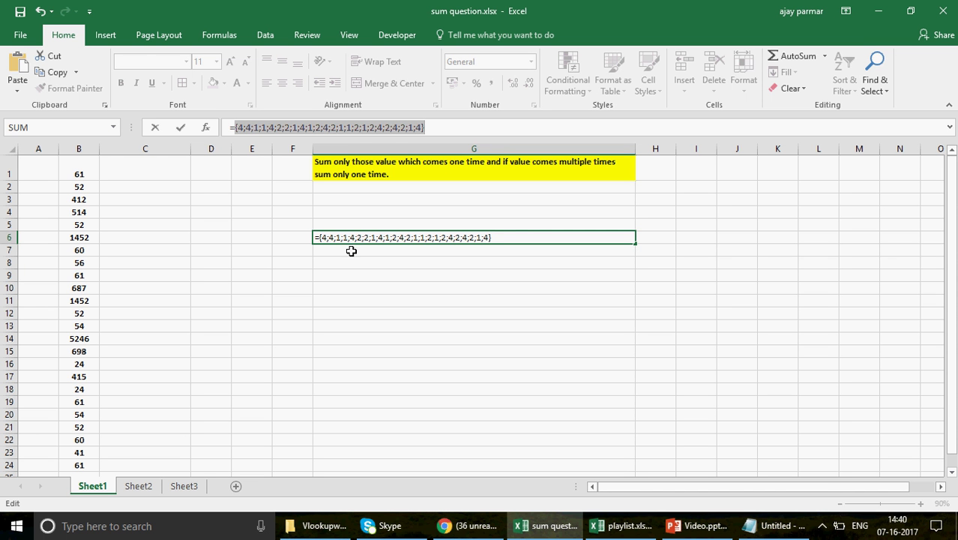
{"action": "key", "text": "Escape"}
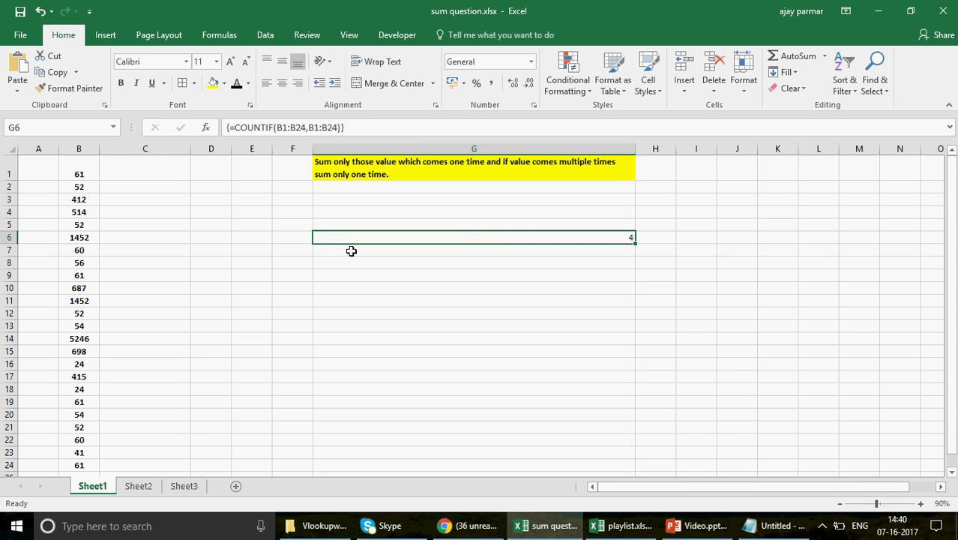
Enter the formula =B1/4 in cell C1 to divide the first value by 4.
{"action": "left_click", "coordinate": [148, 171]}
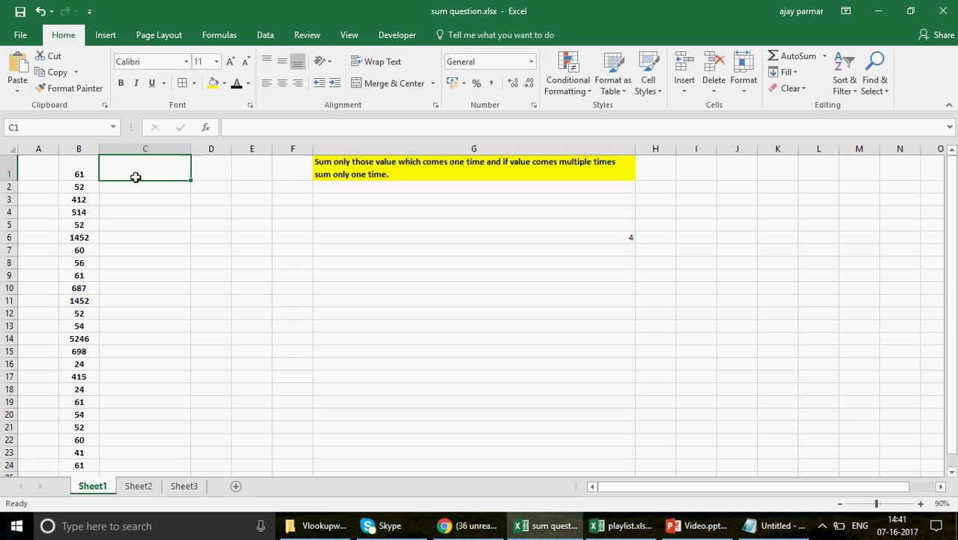
{"action": "type", "text": "="}
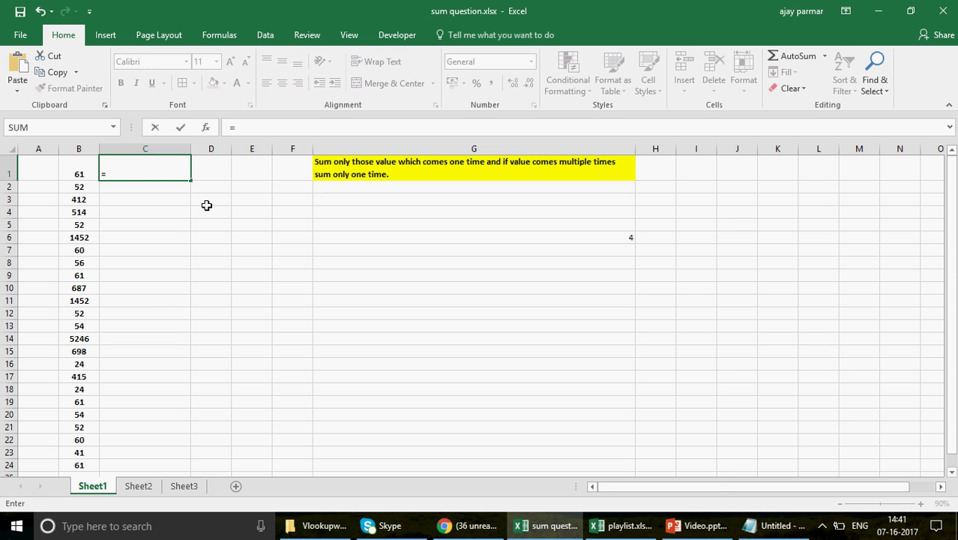
{"action": "key", "text": "Left"}
{"action": "type", "text": "/4"}
{"action": "key", "text": "Return"}
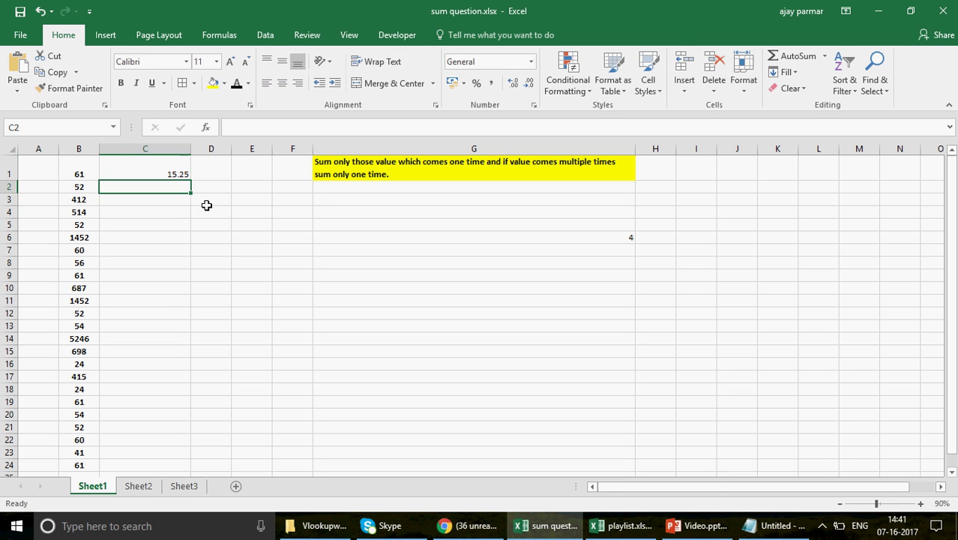
{"action": "key", "text": "Up"}
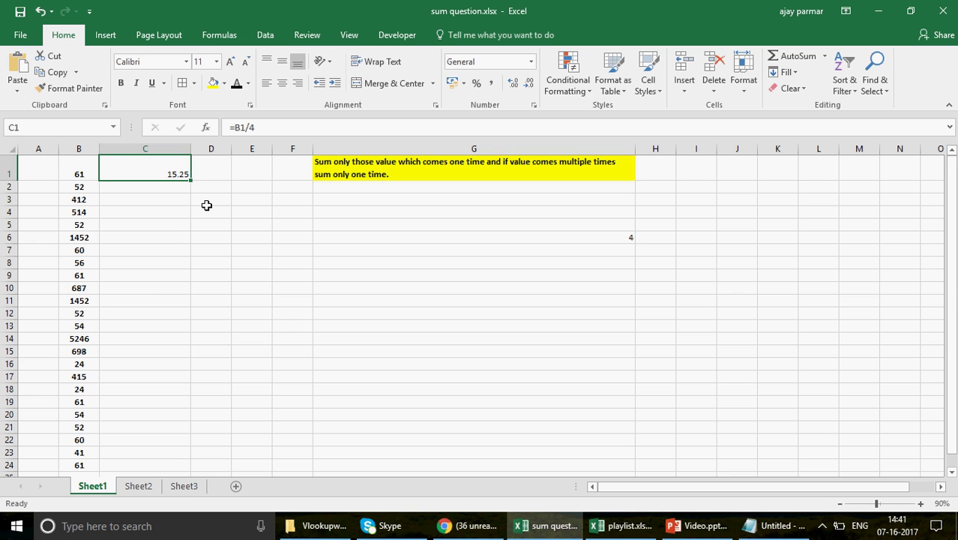
Copy the divide-by-4 formula from C1 into C9, C24 and C19, beside the other occurrences of 61.
{"action": "key", "text": "ctrl+c"}
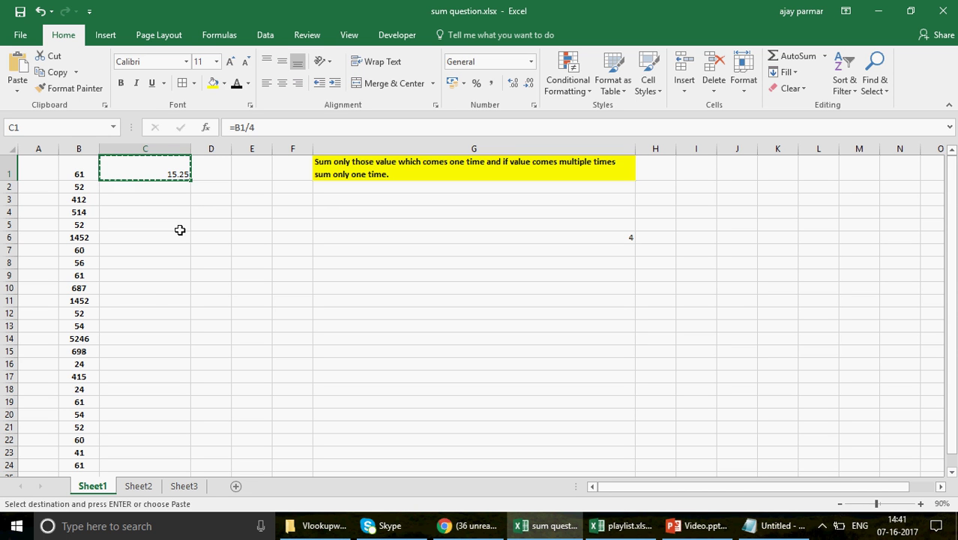
{"action": "left_click", "coordinate": [144, 276]}
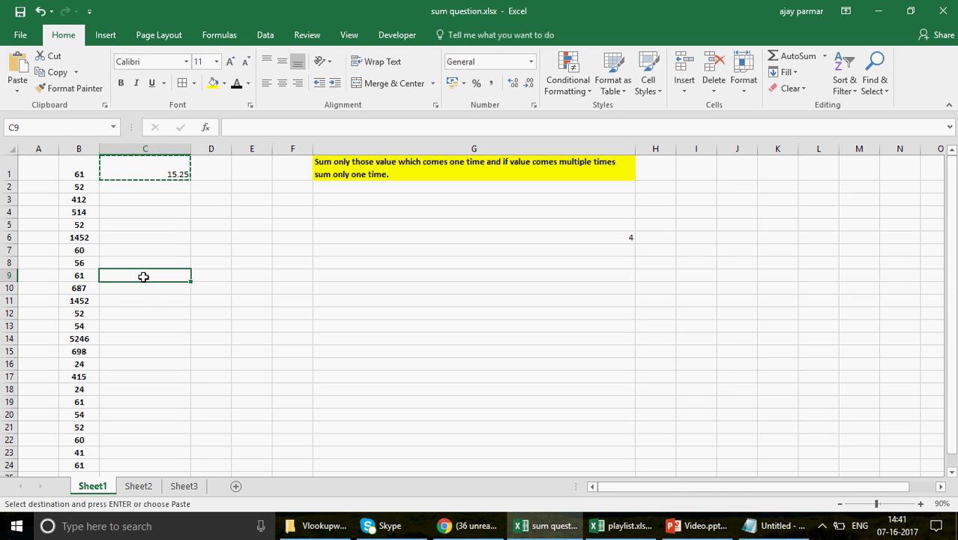
{"action": "key", "text": "ctrl+v"}
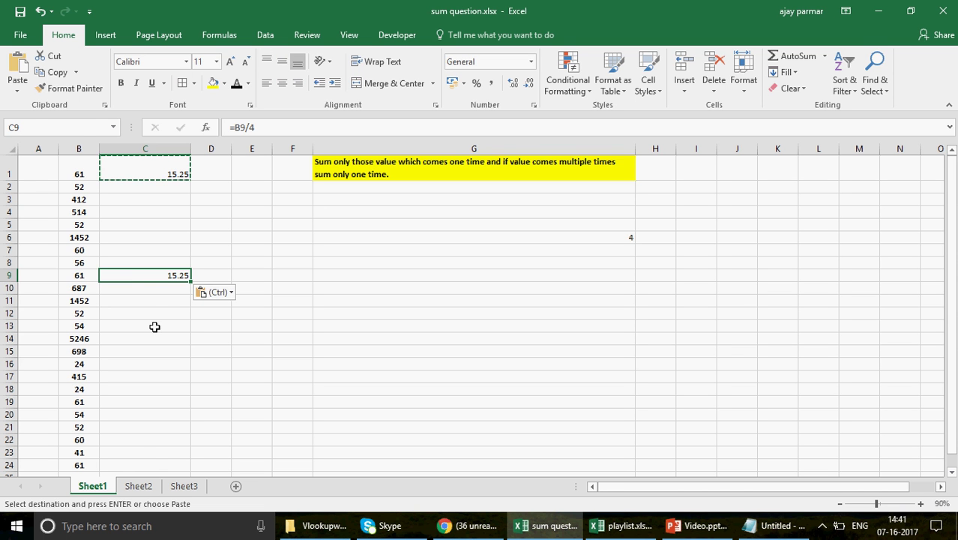
{"action": "left_click", "coordinate": [151, 467]}
{"action": "key", "text": "ctrl+v"}
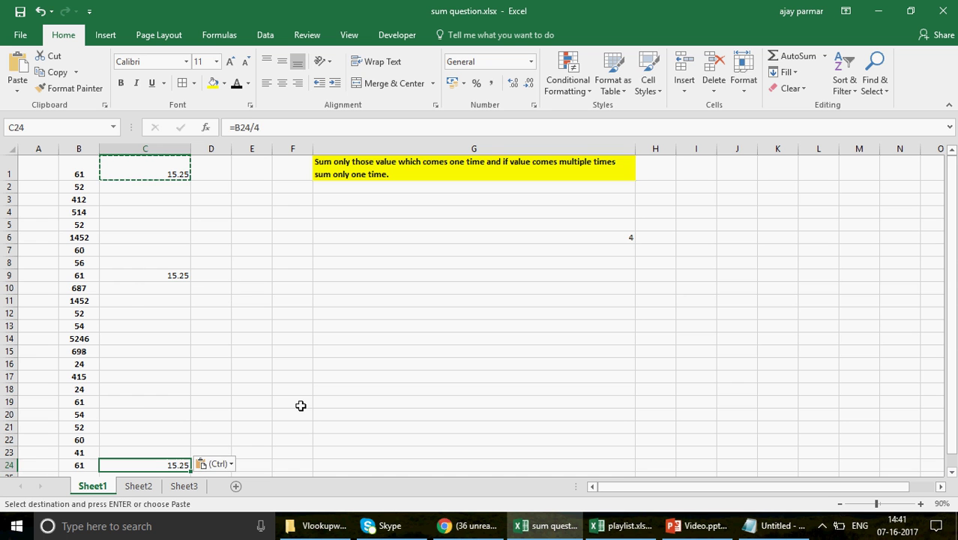
{"action": "left_click", "coordinate": [144, 402]}
{"action": "key", "text": "ctrl+v"}
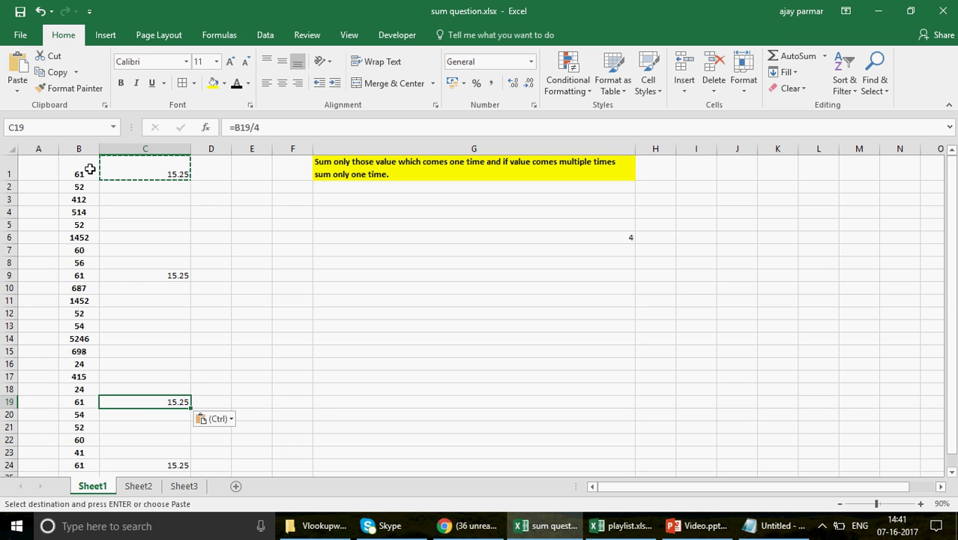
Check the sum of the divided values in column C and clear the whole column's contents.
{"action": "left_click", "coordinate": [171, 174]}
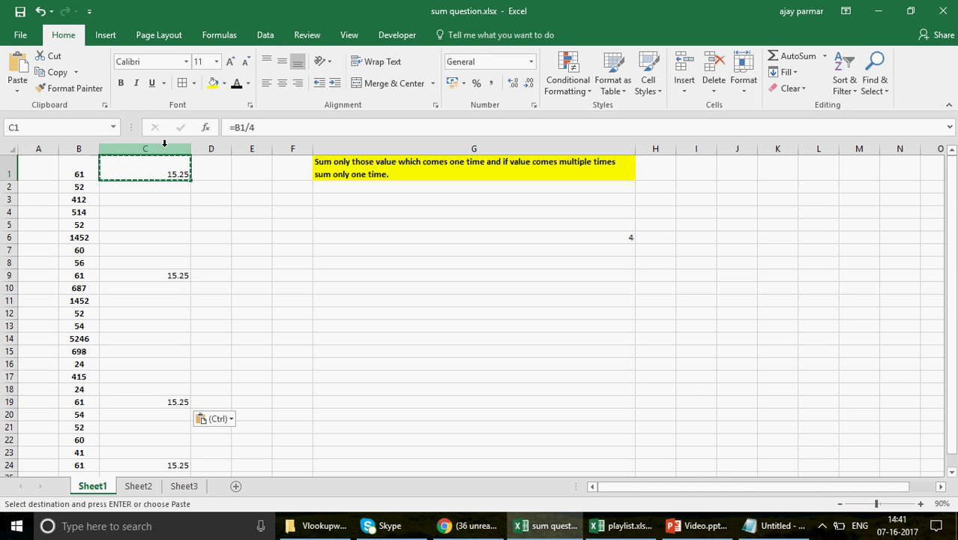
{"action": "left_click", "coordinate": [165, 143]}
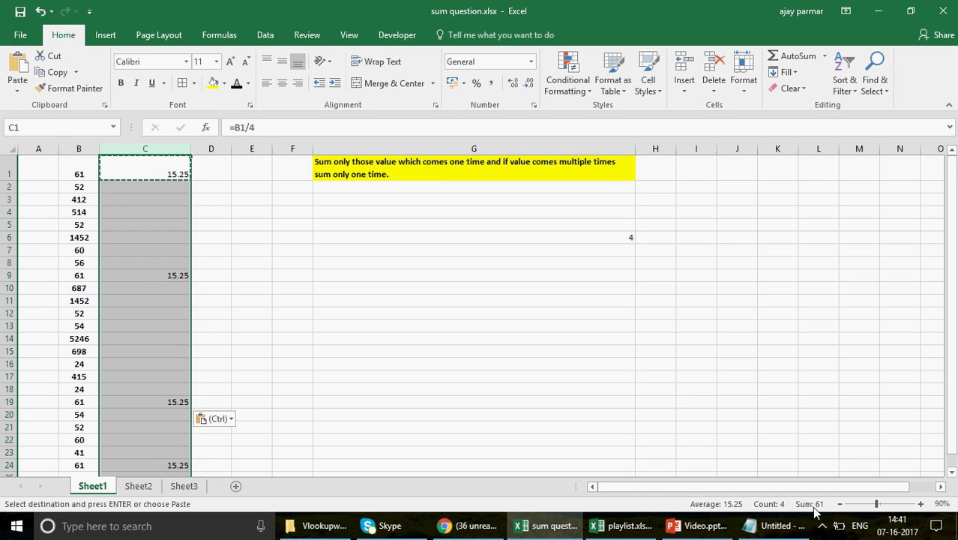
{"action": "left_click", "coordinate": [89, 170]}
{"action": "left_click", "coordinate": [155, 145]}
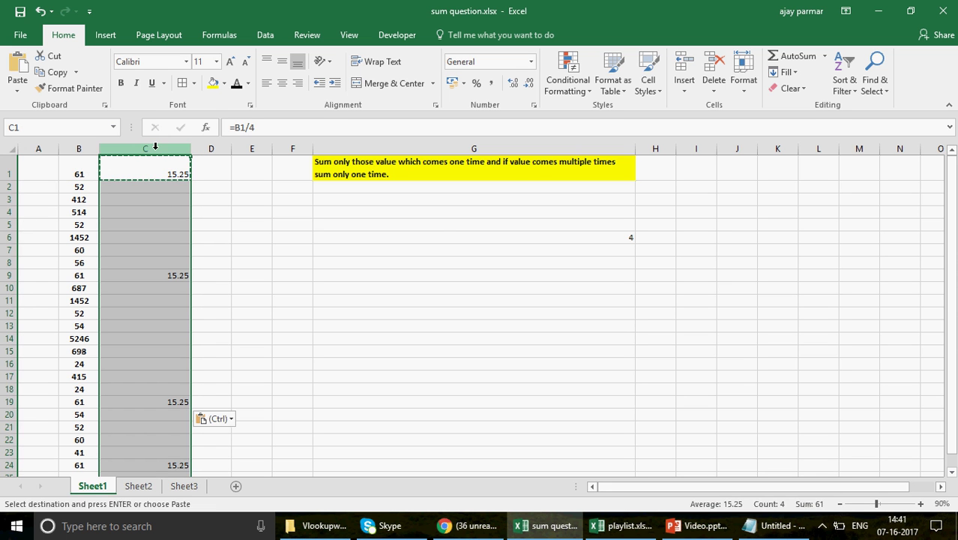
{"action": "key", "text": "Delete"}
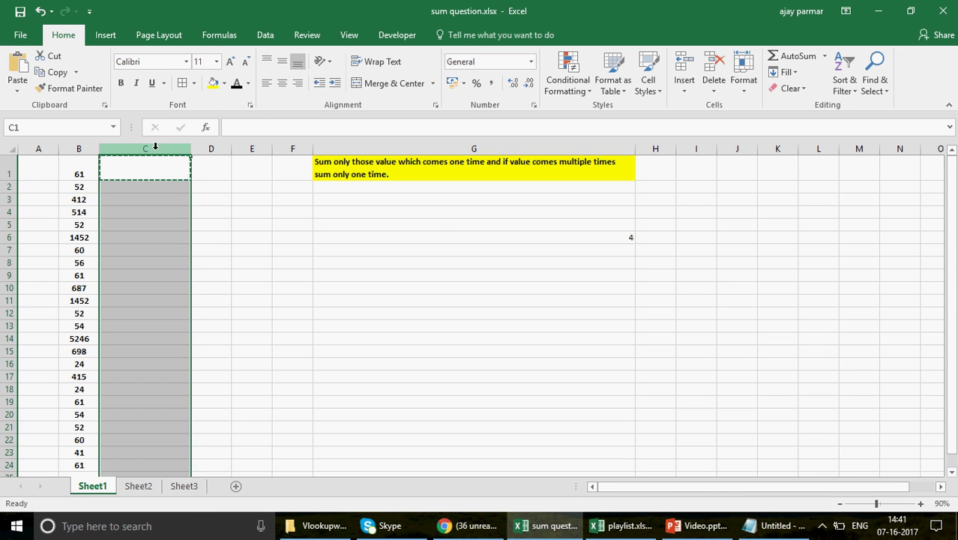
Evaluate the COUNTIF expression in G6 again to review its counts, and restore the formula without changes.
{"action": "left_click", "coordinate": [438, 240]}
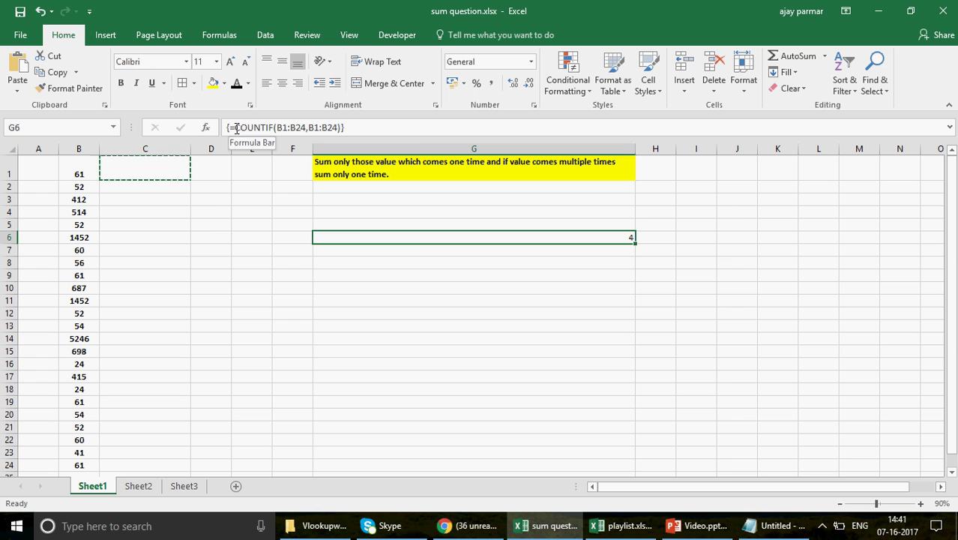
{"action": "left_click", "coordinate": [237, 128]}
{"action": "key", "text": "shift+End"}
{"action": "key", "text": "F9"}
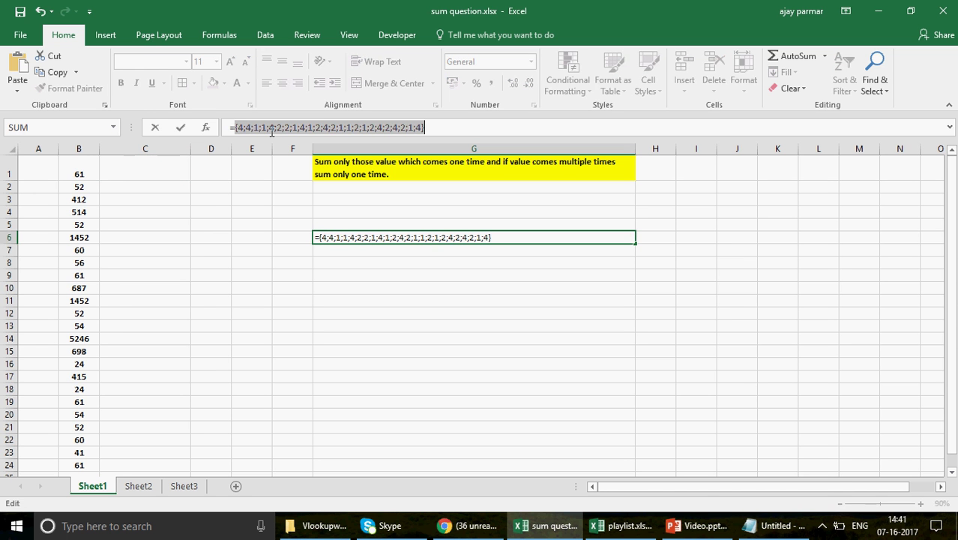
{"action": "key", "text": "Escape"}
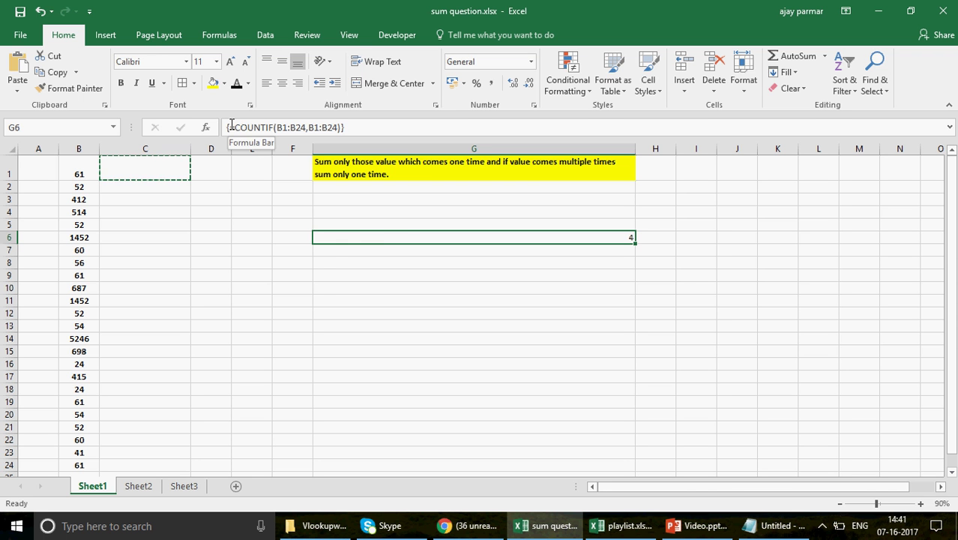
Wrap the COUNTIF in G6 in an IF function that tests whether each count is >1.
{"action": "left_click", "coordinate": [233, 127]}
{"action": "type", "text": "i"}
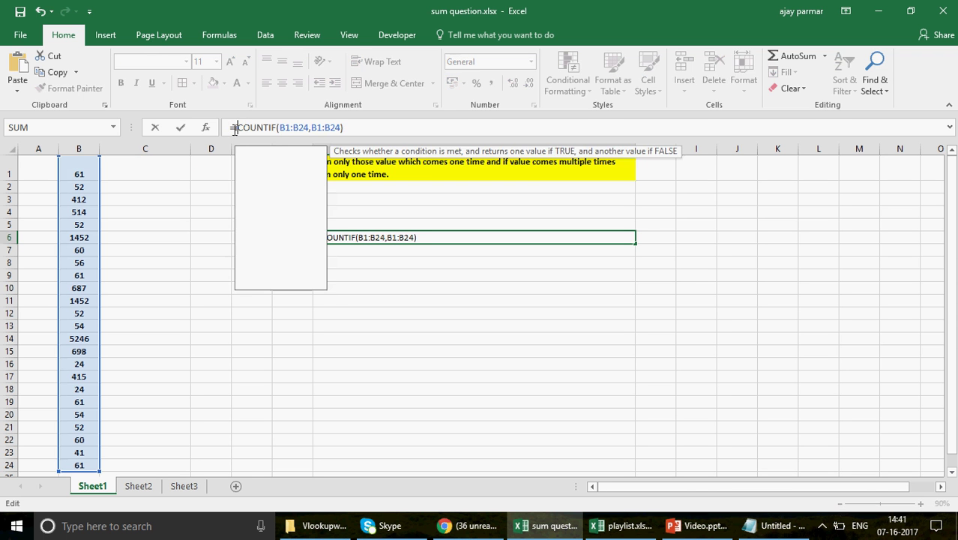
{"action": "type", "text": "f("}
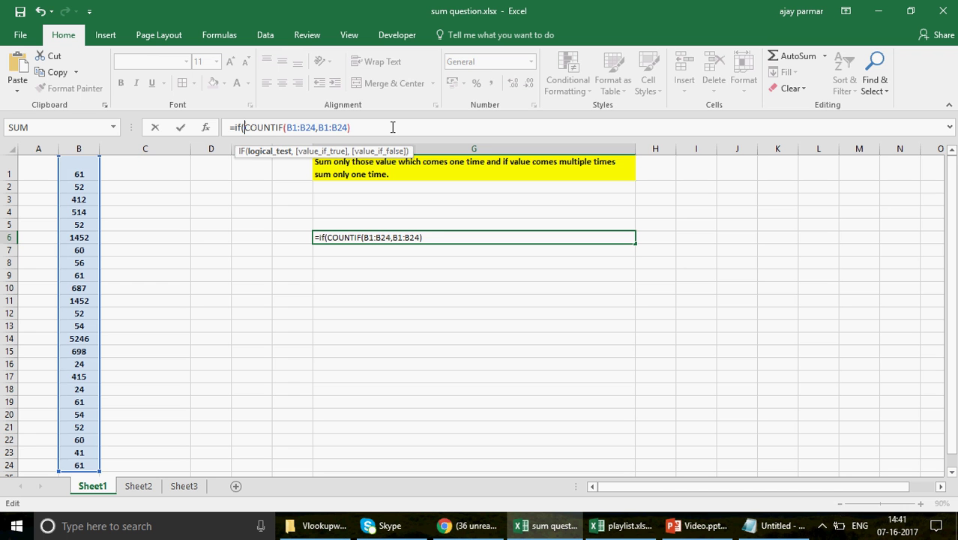
{"action": "type", "text": ">1,"}
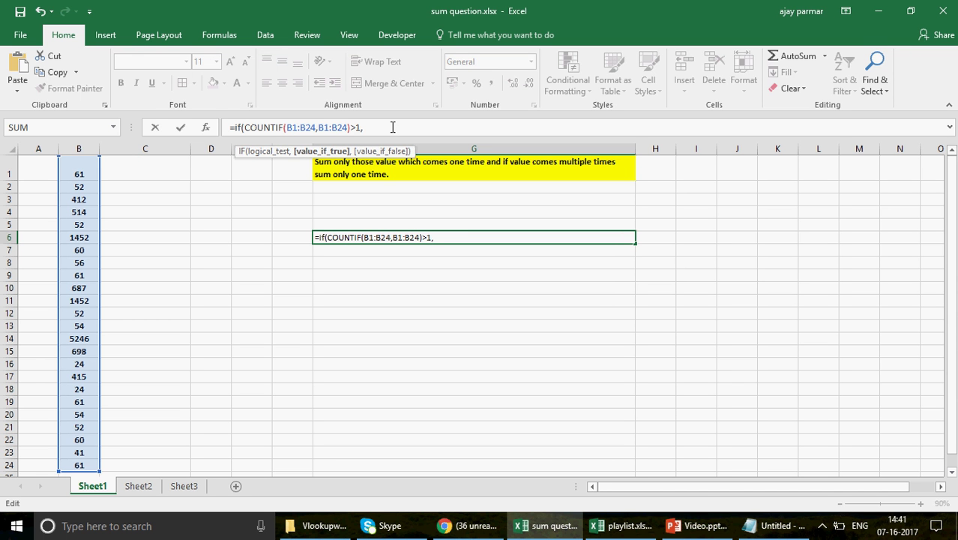
Set the IF's true result to B1:B24 divided by COUNTIF(B1:B24,B1:B24).
{"action": "left_click", "coordinate": [83, 166]}
{"action": "key", "text": "ctrl+shift+Down"}
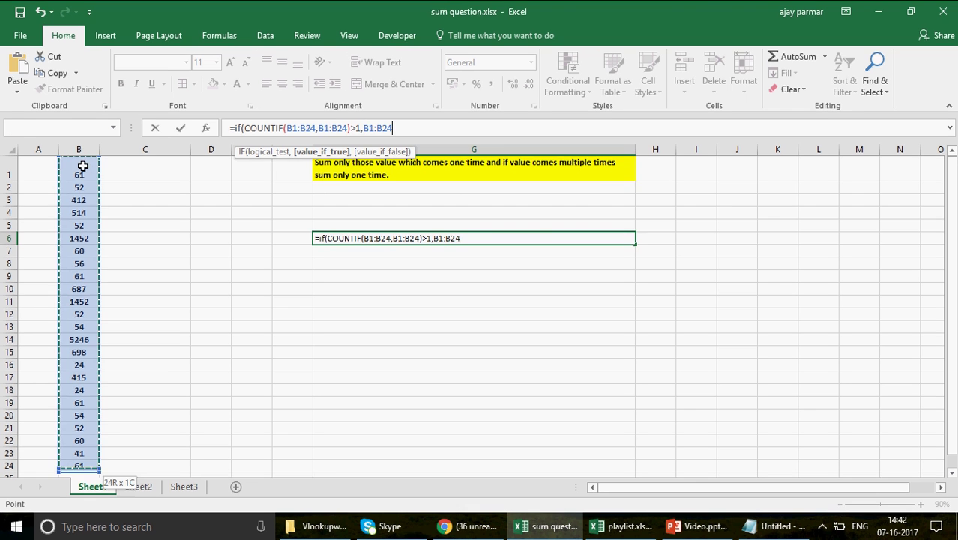
{"action": "type", "text": "/"}
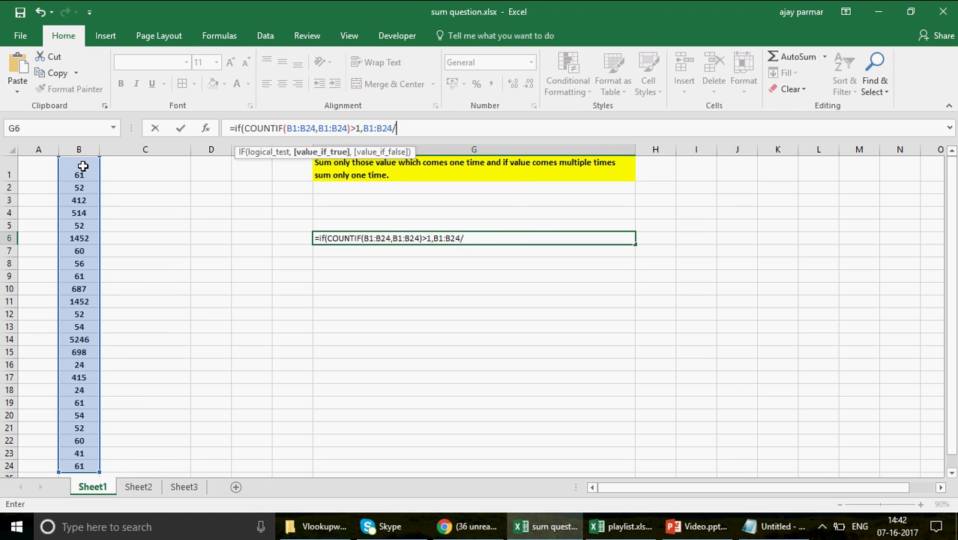
{"action": "type", "text": "countif"}
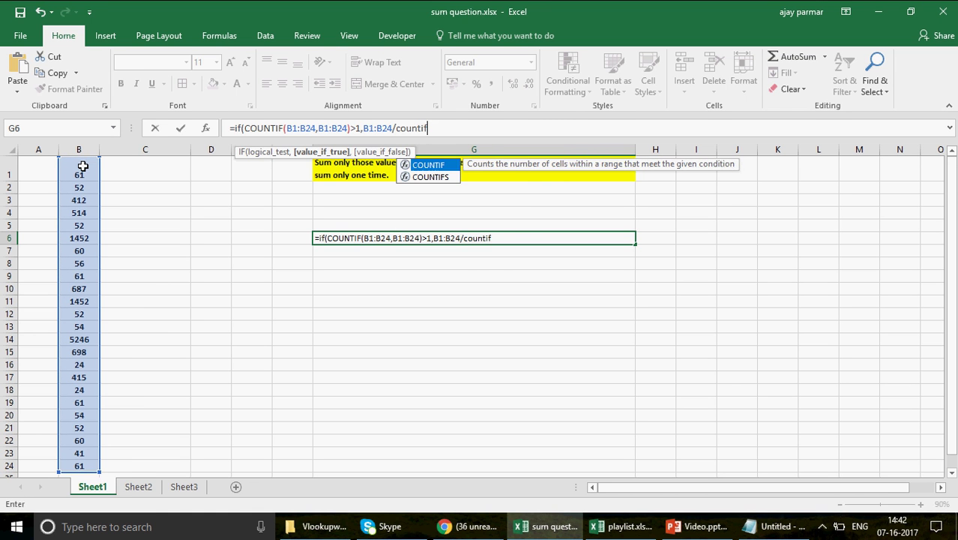
{"action": "type", "text": "(b"}
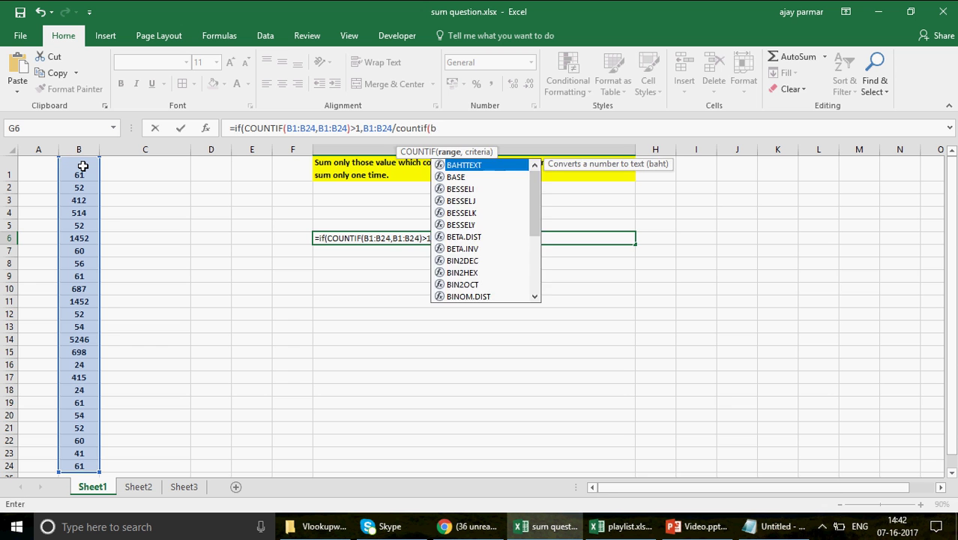
{"action": "type", "text": "1:b24"}
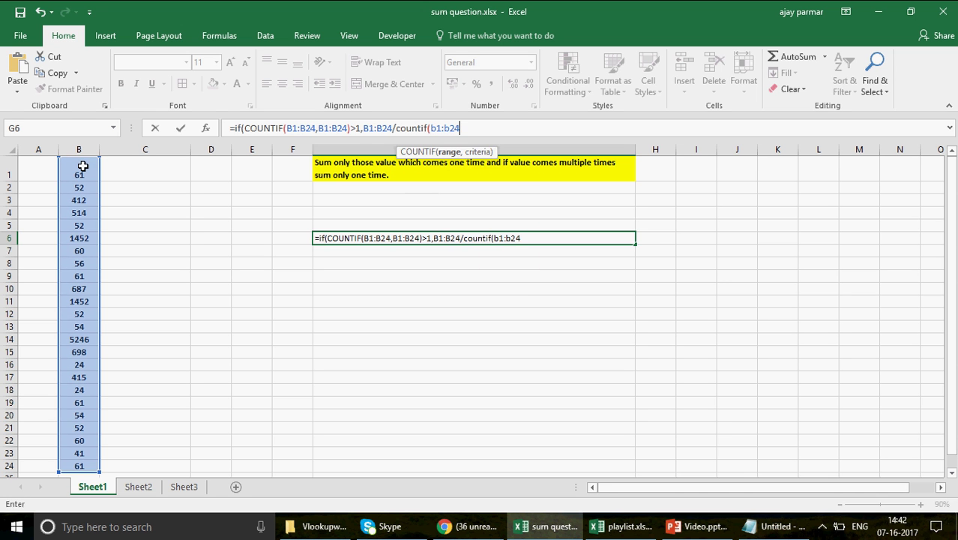
{"action": "type", "text": ",b1"}
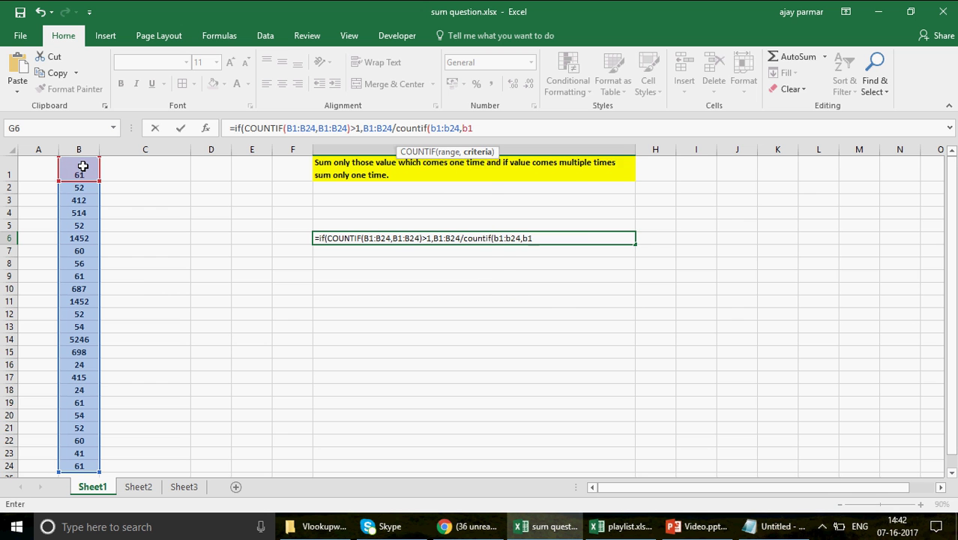
{"action": "type", "text": ":b"}
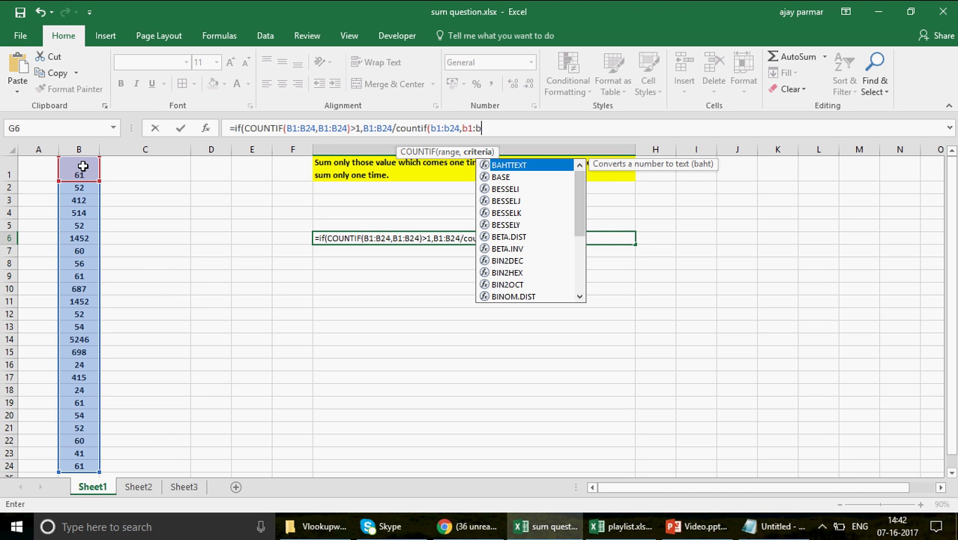
{"action": "type", "text": "24"}
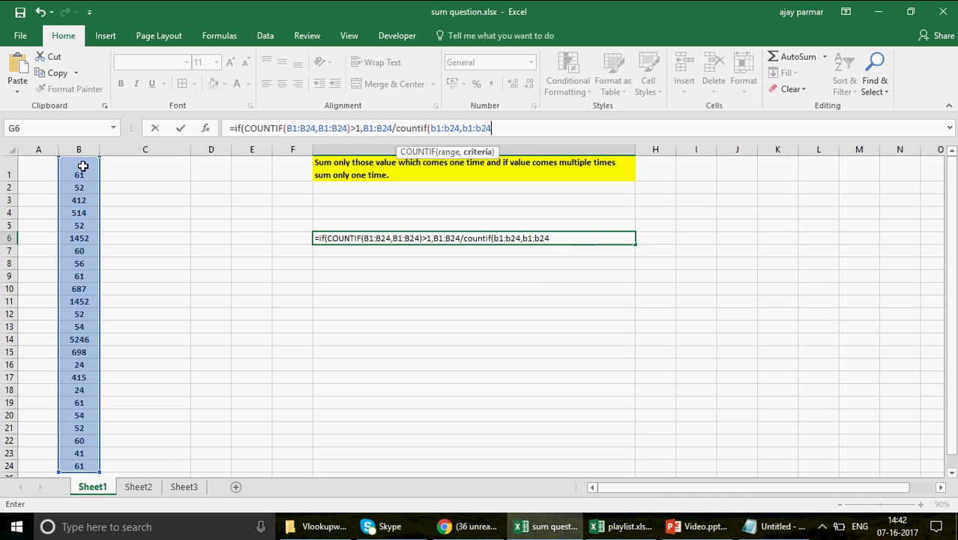
{"action": "type", "text": "\""}
{"action": "key", "text": "BackSpace"}
{"action": "type", "text": ")"}
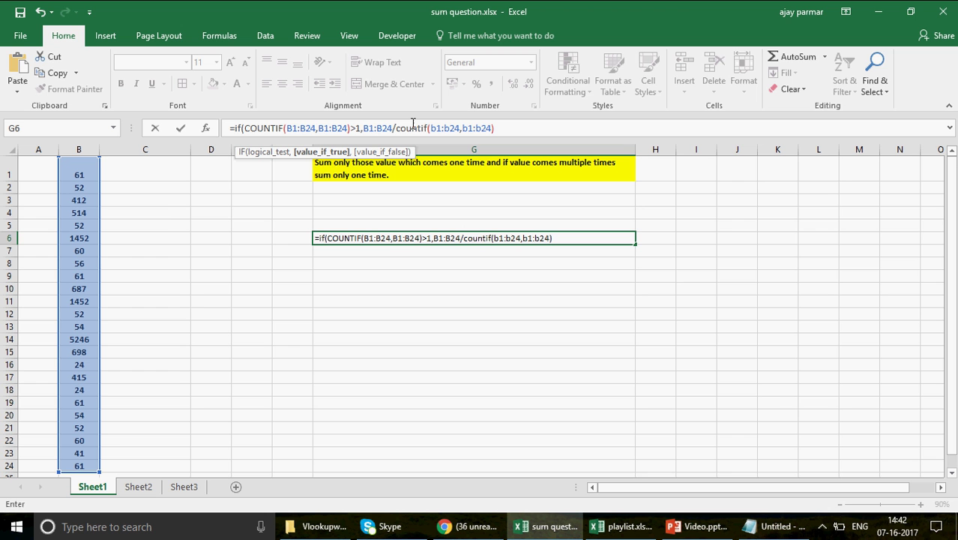
Enclose the numerator range B1:B24 of the true result in parentheses.
{"action": "left_click", "coordinate": [365, 128]}
{"action": "type", "text": "("}
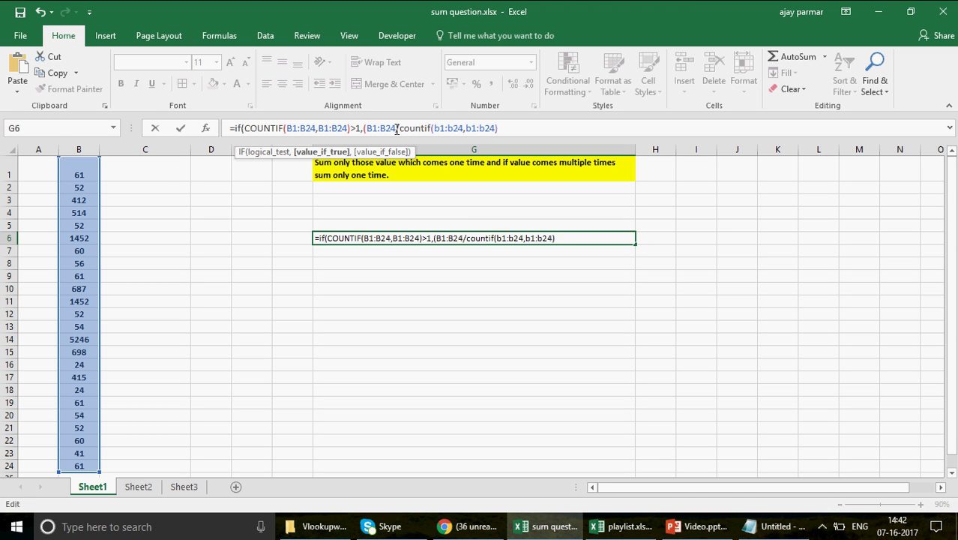
{"action": "left_click", "coordinate": [396, 128]}
{"action": "type", "text": ")"}
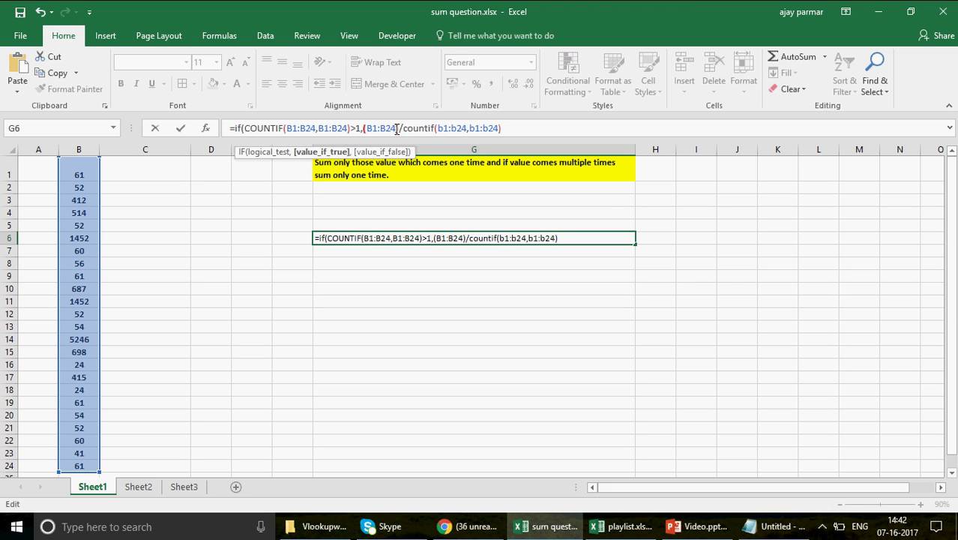
Add the range B1:B24, enclosed in parentheses, as the IF's false result.
{"action": "left_click", "coordinate": [523, 128]}
{"action": "type", "text": ","}
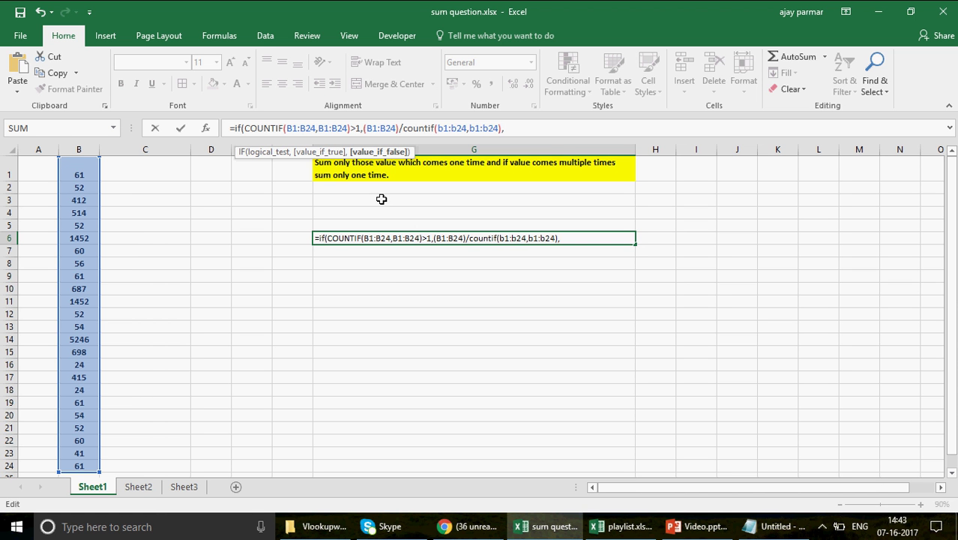
{"action": "left_click", "coordinate": [83, 171]}
{"action": "key", "text": "ctrl+shift+Down"}
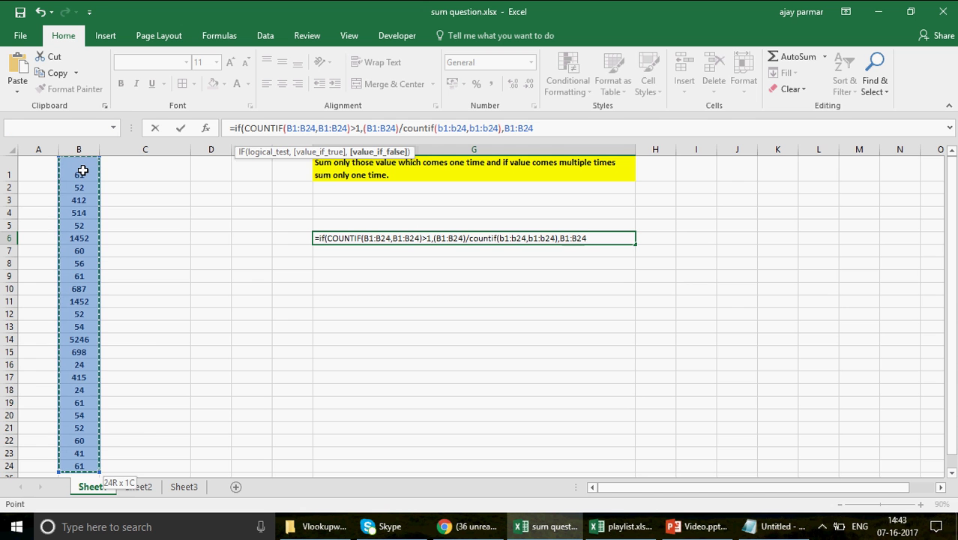
{"action": "type", "text": ")"}
{"action": "left_click", "coordinate": [507, 128]}
{"action": "left_click", "coordinate": [507, 129]}
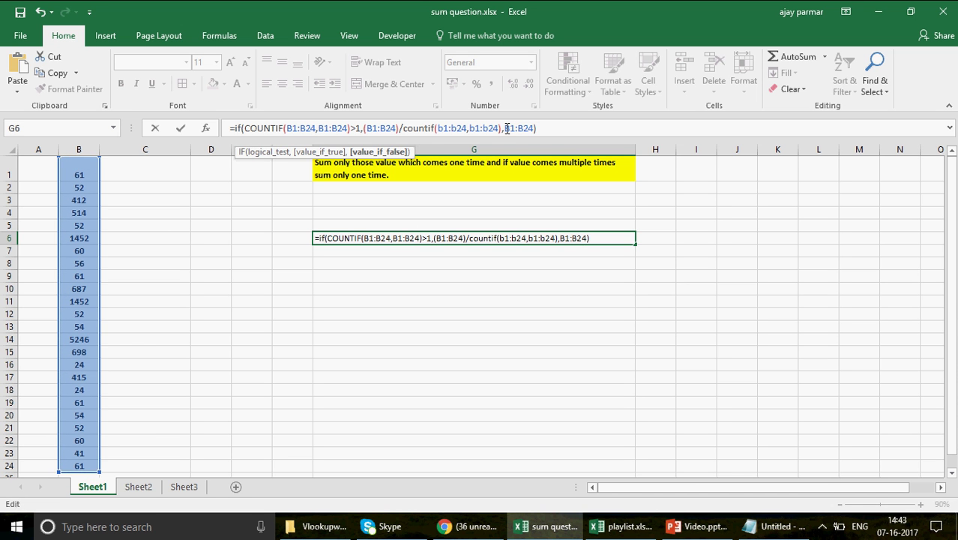
{"action": "type", "text": "("}
{"action": "left_click", "coordinate": [571, 128]}
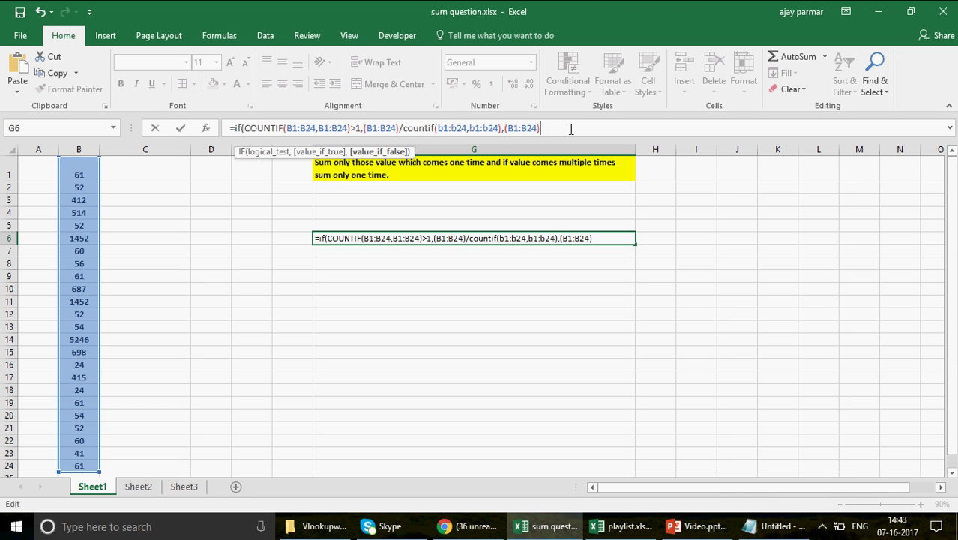
Close the IF function and enter the G6 formula as an array formula.
{"action": "left_click", "coordinate": [380, 128]}
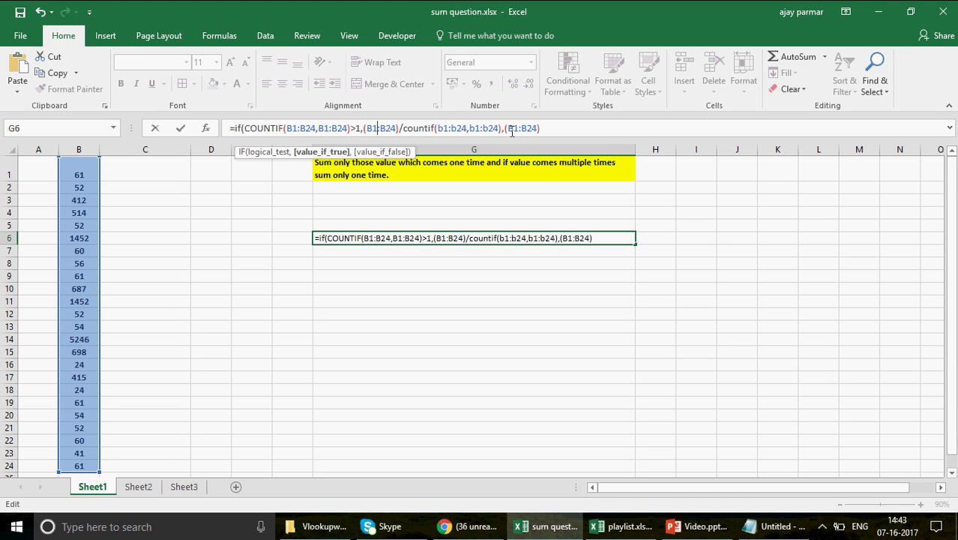
{"action": "left_click", "coordinate": [571, 130]}
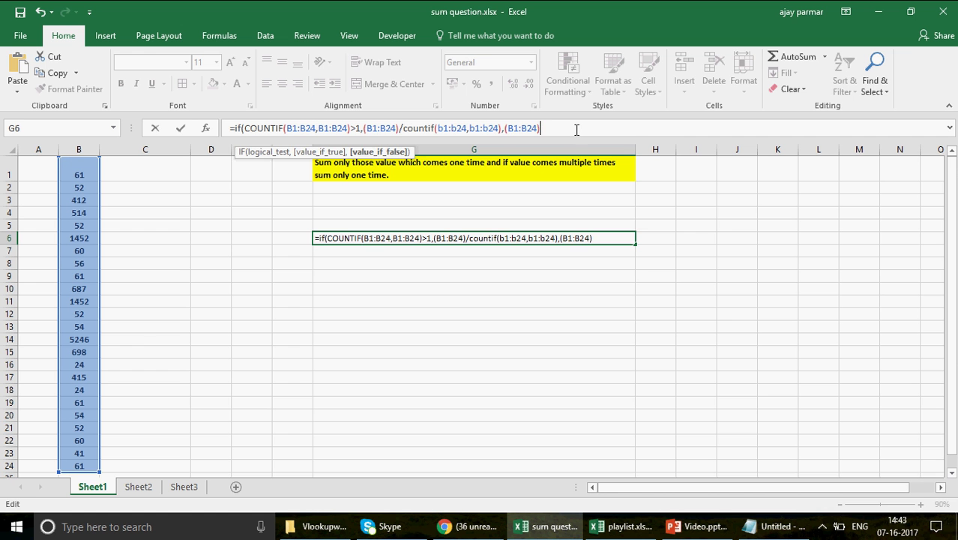
{"action": "type", "text": ")"}
{"action": "key", "text": "ctrl+shift+Return"}
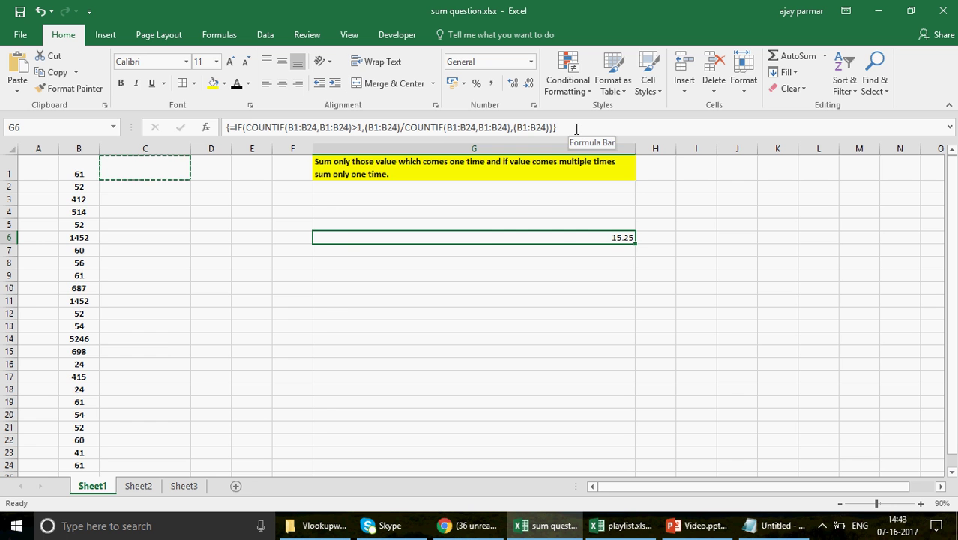
Re-enter the IF formula in G6 as an ordinary, non-array formula and reselect the cell.
{"action": "left_click", "coordinate": [557, 125]}
{"action": "key", "text": "Return"}
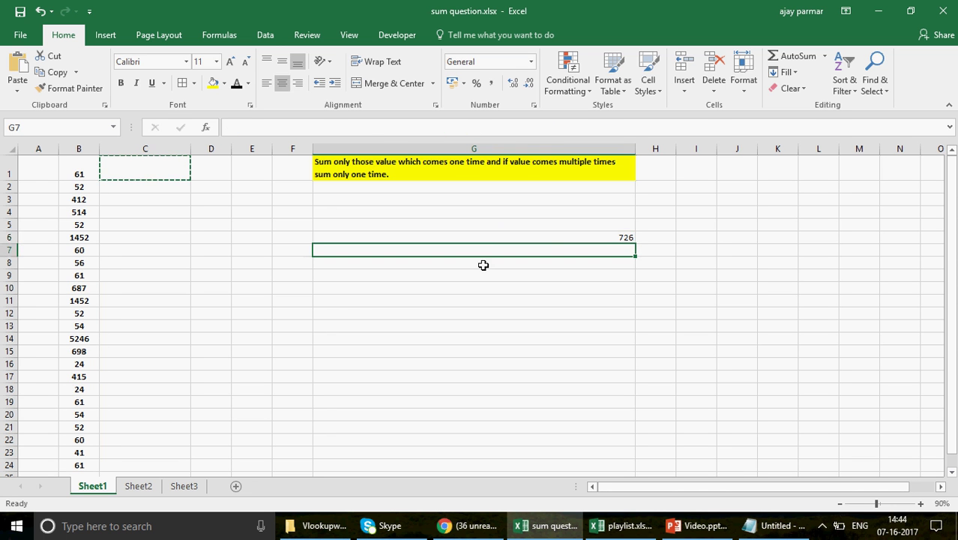
{"action": "left_click", "coordinate": [469, 236]}
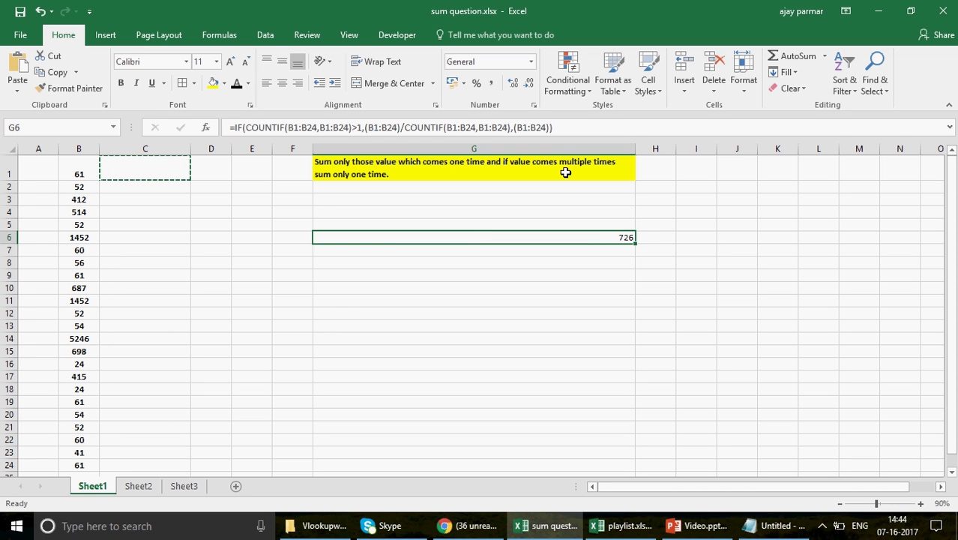
Enter the IF formula in G6 as an array formula.
{"action": "left_click", "coordinate": [566, 128]}
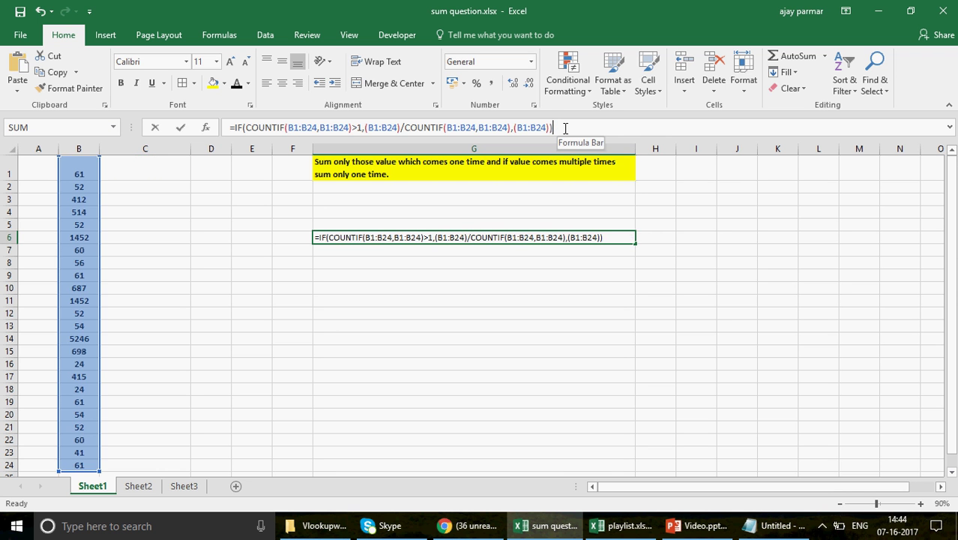
{"action": "key", "text": "ctrl+shift+Return"}
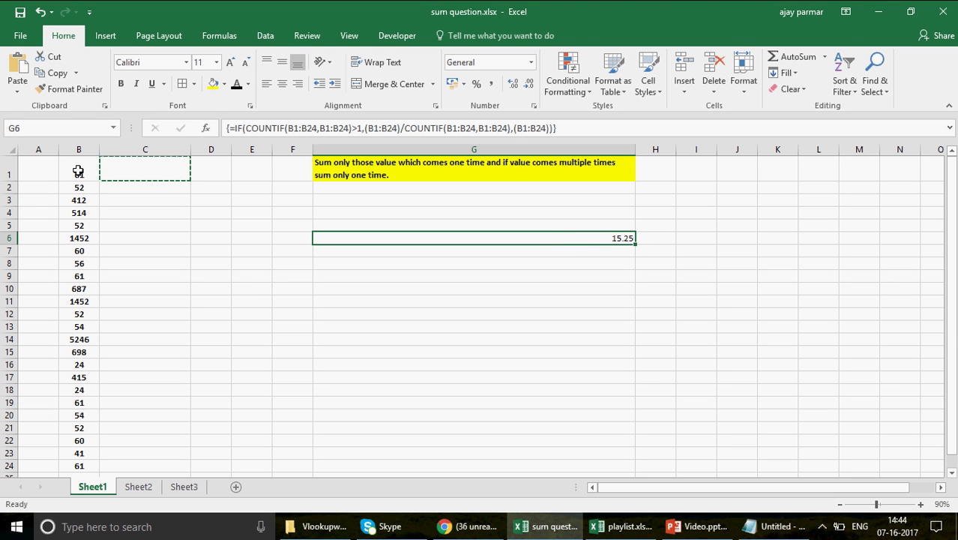
Evaluate the whole IF expression in G6 into its array of values, then undo that replacement.
{"action": "left_click", "coordinate": [234, 128]}
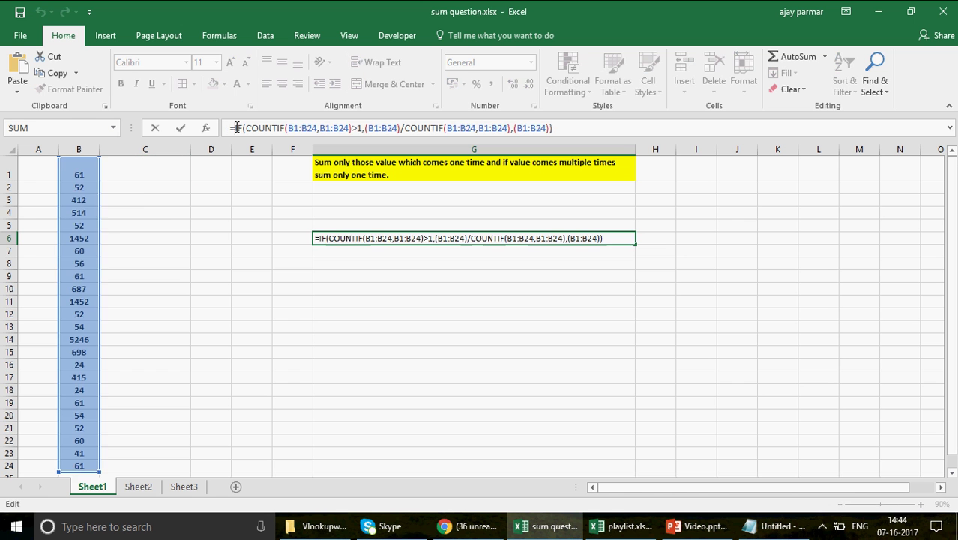
{"action": "key", "text": "shift+End"}
{"action": "key", "text": "F9"}
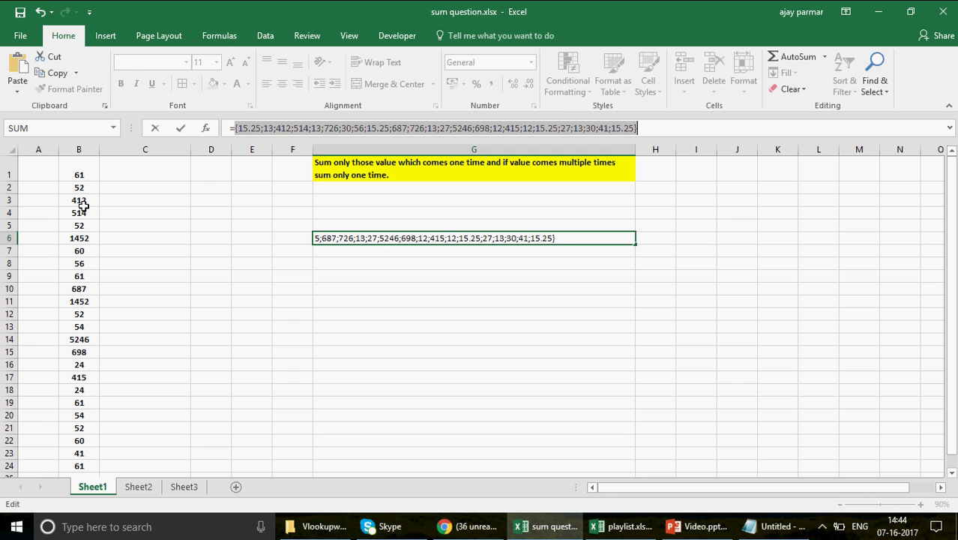
{"action": "key", "text": "ctrl+shift+Return"}
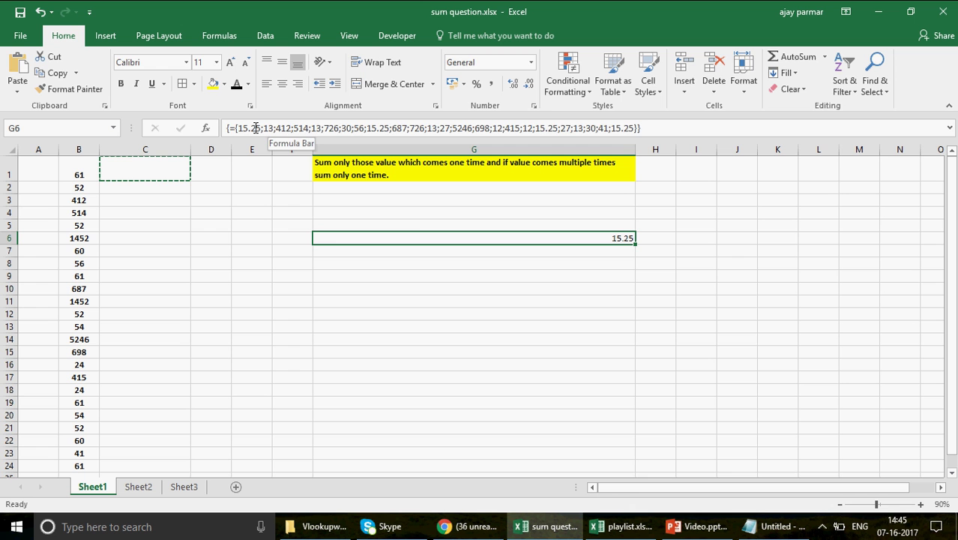
{"action": "key", "text": "ctrl+z"}
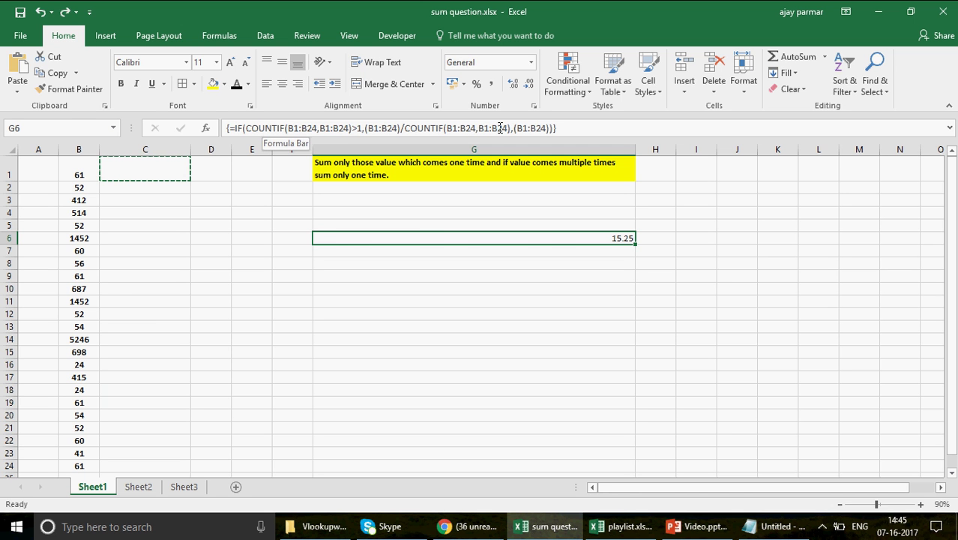
Re-enter the G6 IF formula as an ordinary formula and select G6 again.
{"action": "left_click", "coordinate": [520, 131]}
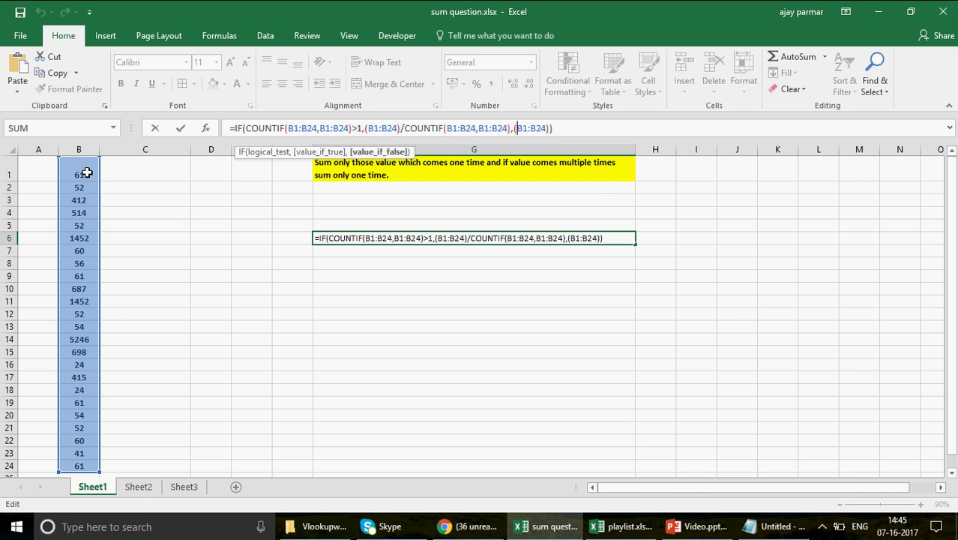
{"action": "key", "text": "shift+Return"}
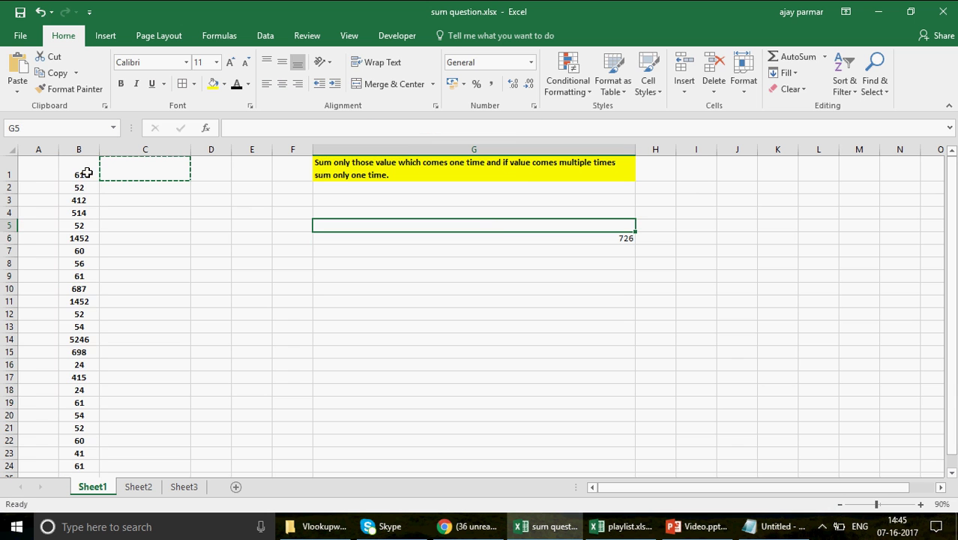
{"action": "left_click", "coordinate": [488, 237]}
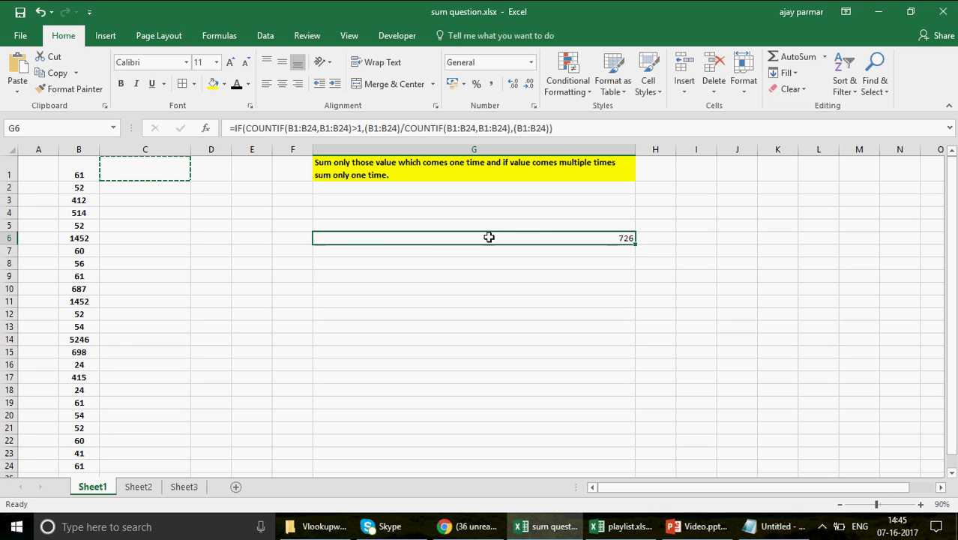
Wrap the IF formula in G6 in a SUM function and enter it as an array formula.
{"action": "left_click", "coordinate": [514, 128]}
{"action": "key", "text": "ctrl+shift+Return"}
{"action": "left_click", "coordinate": [234, 128]}
{"action": "type", "text": "S"}
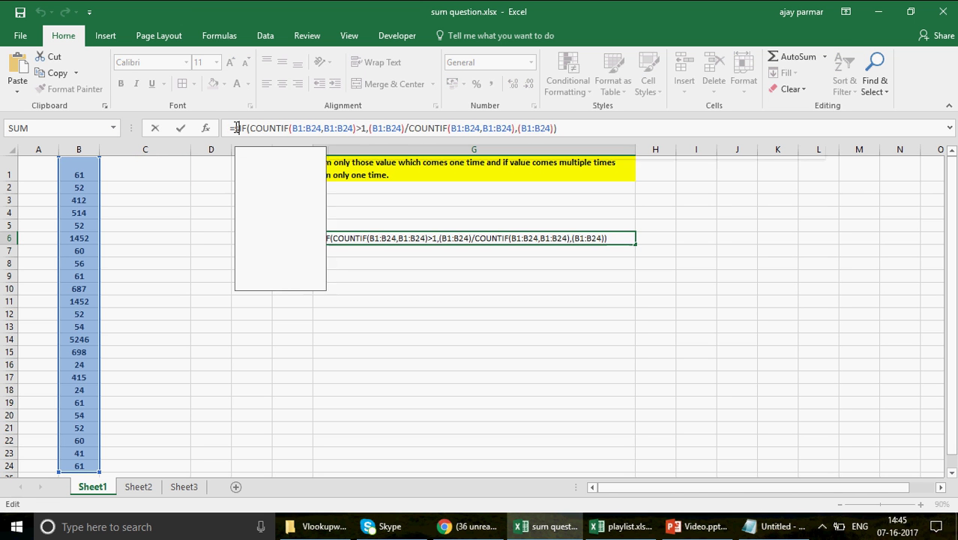
{"action": "type", "text": "um("}
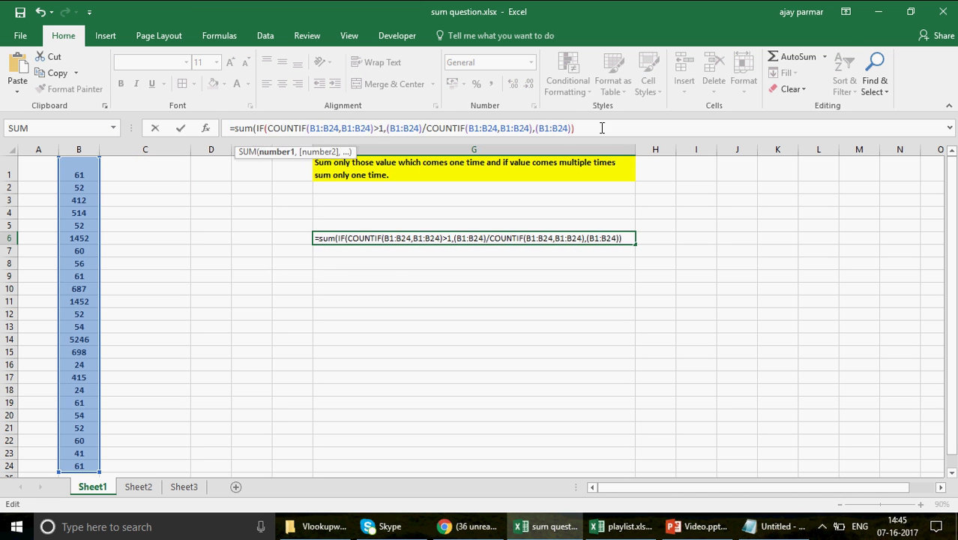
{"action": "left_click", "coordinate": [630, 129]}
{"action": "type", "text": ")"}
{"action": "key", "text": "Return"}
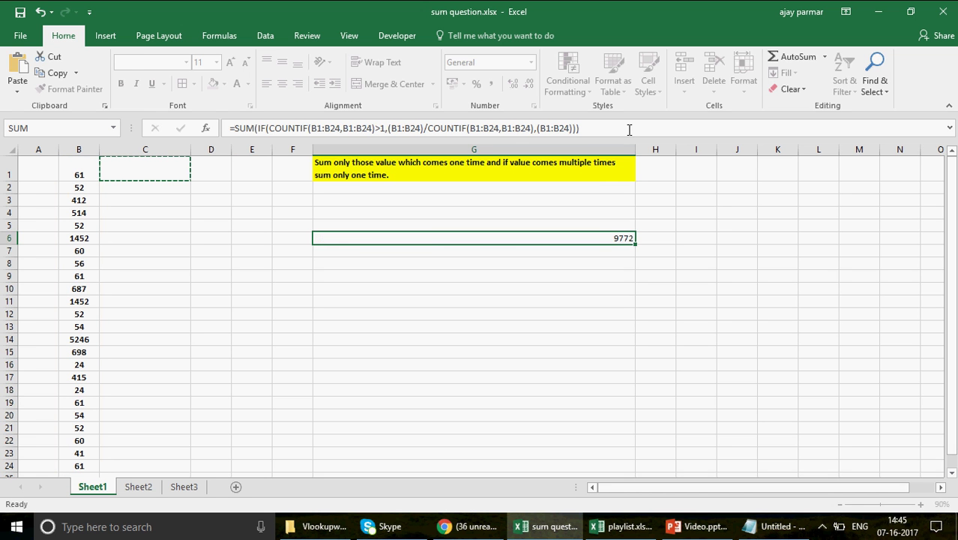
{"action": "key", "text": "ctrl+shift+Return"}
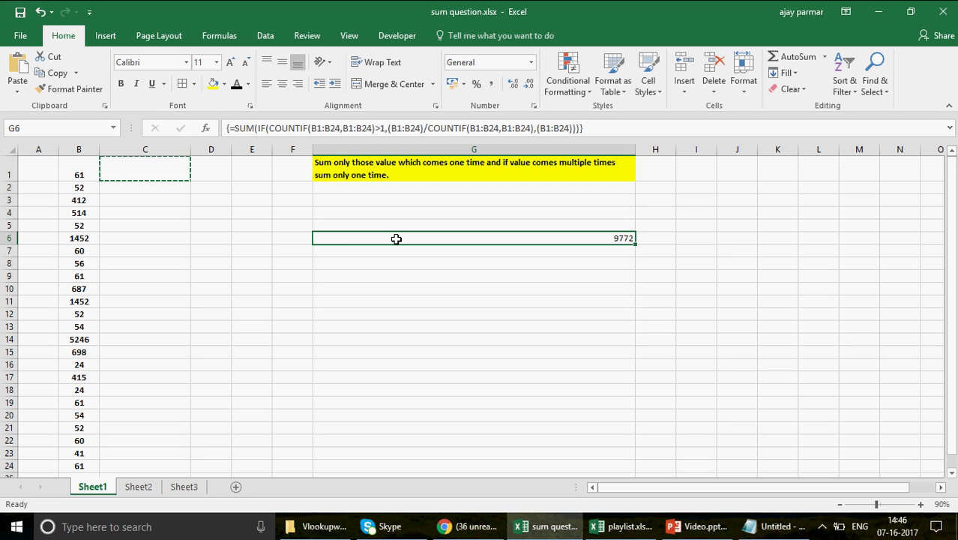
Start a COUNTIF formula in cell C1.
{"action": "left_click", "coordinate": [167, 164]}
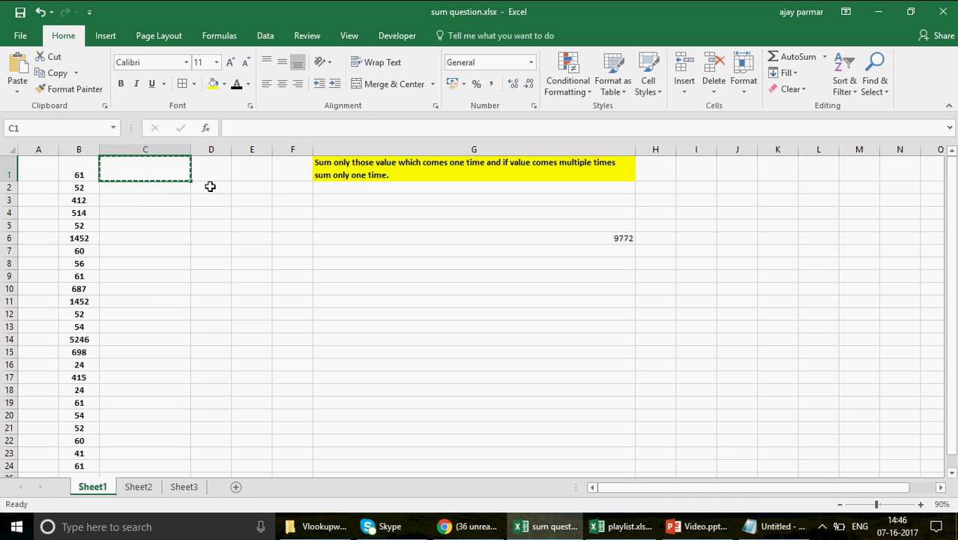
{"action": "type", "text": "=c"}
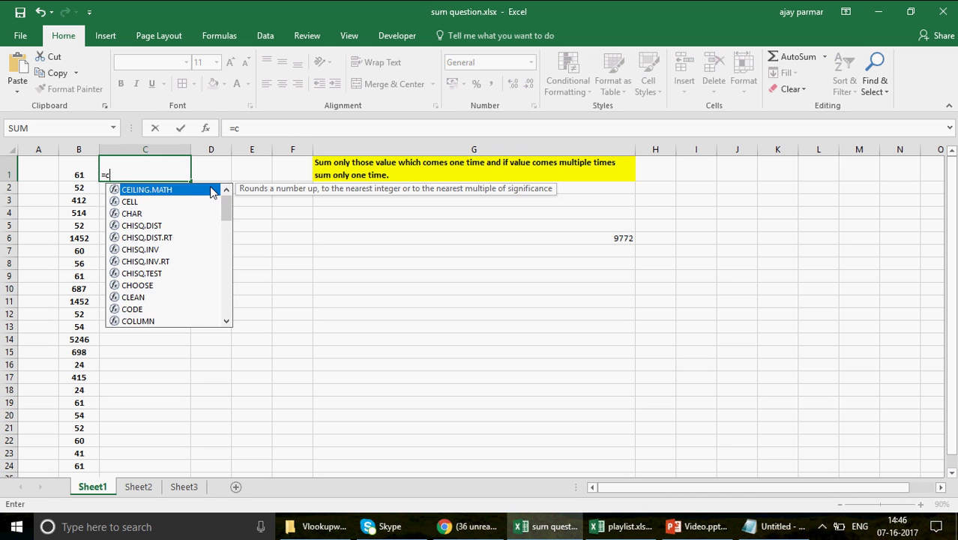
{"action": "type", "text": "ouni"}
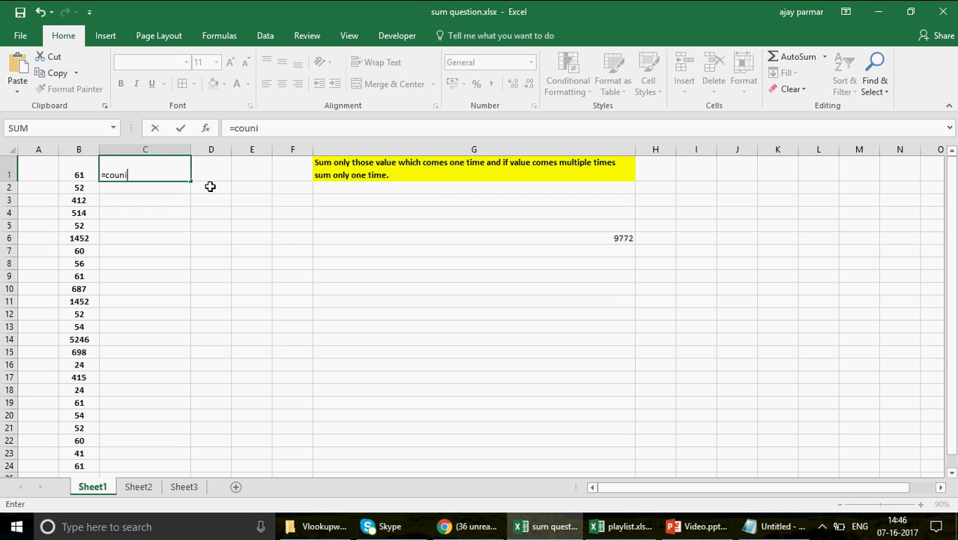
{"action": "type", "text": "f"}
{"action": "key", "text": "BackSpace"}
{"action": "key", "text": "BackSpace"}
{"action": "key", "text": "BackSpace"}
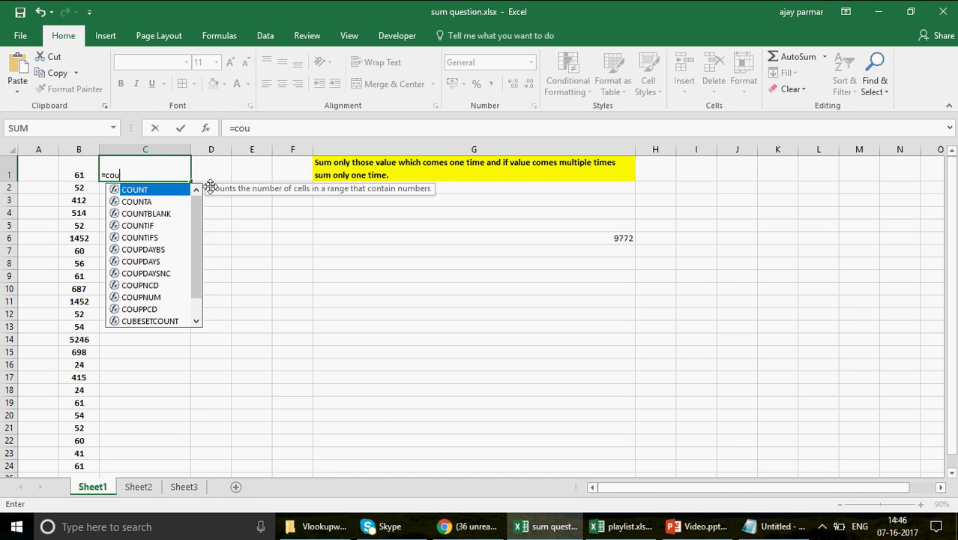
{"action": "type", "text": "ntif"}
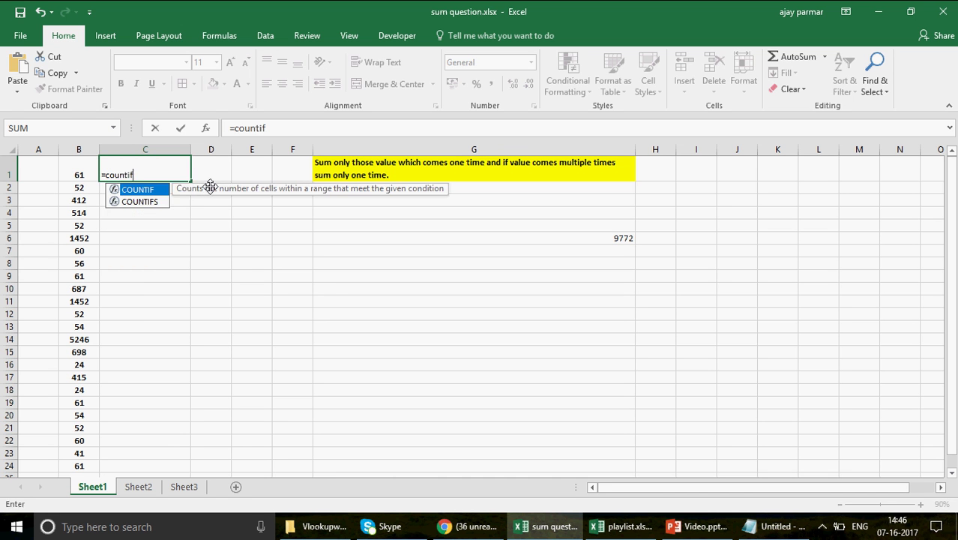
{"action": "type", "text": "("}
Complete the COUNTIF in C1 with the range B1:B24 and the criterion B1.
{"action": "left_click", "coordinate": [76, 171]}
{"action": "key", "text": "ctrl+shift+Down"}
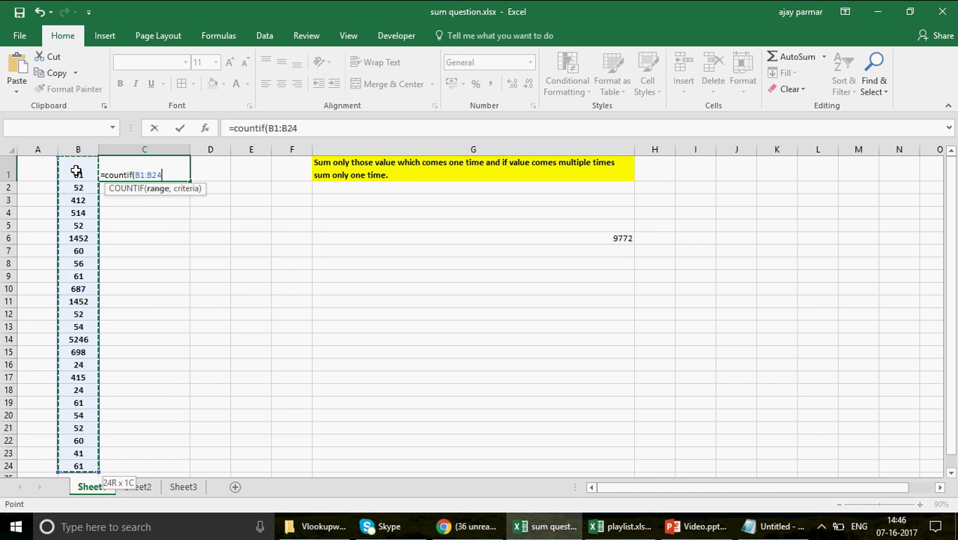
{"action": "type", "text": ","}
{"action": "left_click", "coordinate": [76, 171]}
{"action": "type", "text": ")"}
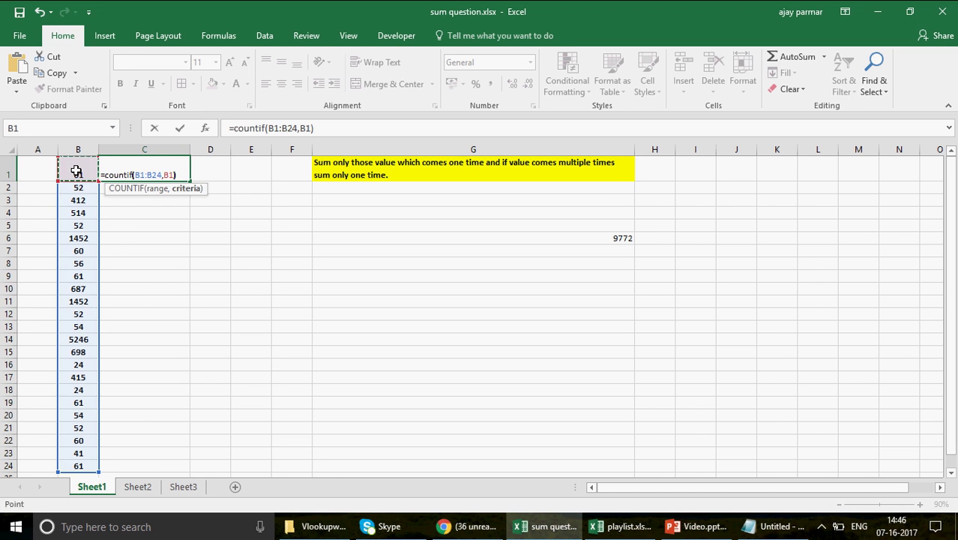
{"action": "key", "text": "ctrl+Return"}
{"action": "key", "text": "ctrl+c"}
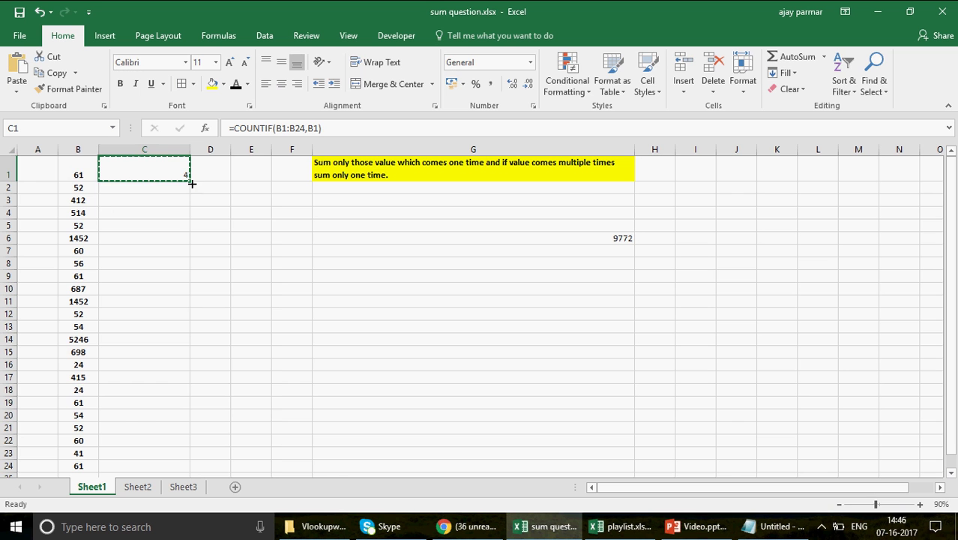
Make only the end of the COUNTIF range in C1 absolute, as B1:$B$24, and fill the formula down to C24.
{"action": "left_click", "coordinate": [291, 129]}
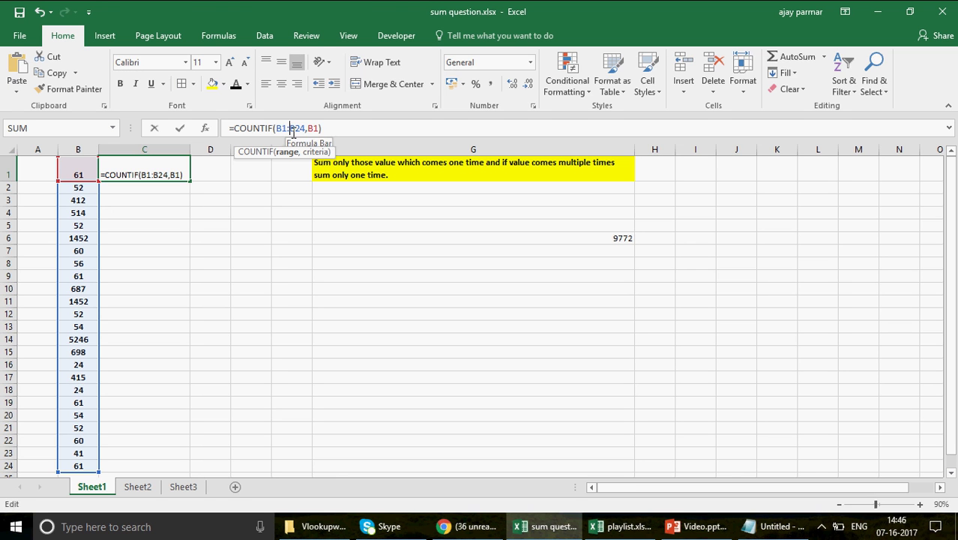
{"action": "key", "text": "F4"}
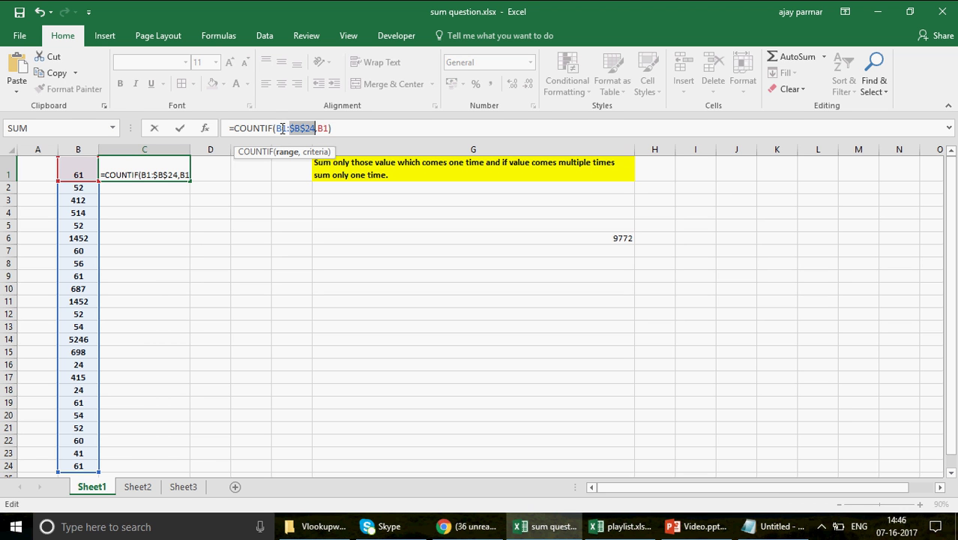
{"action": "key", "text": "Return"}
{"action": "key", "text": "Up"}
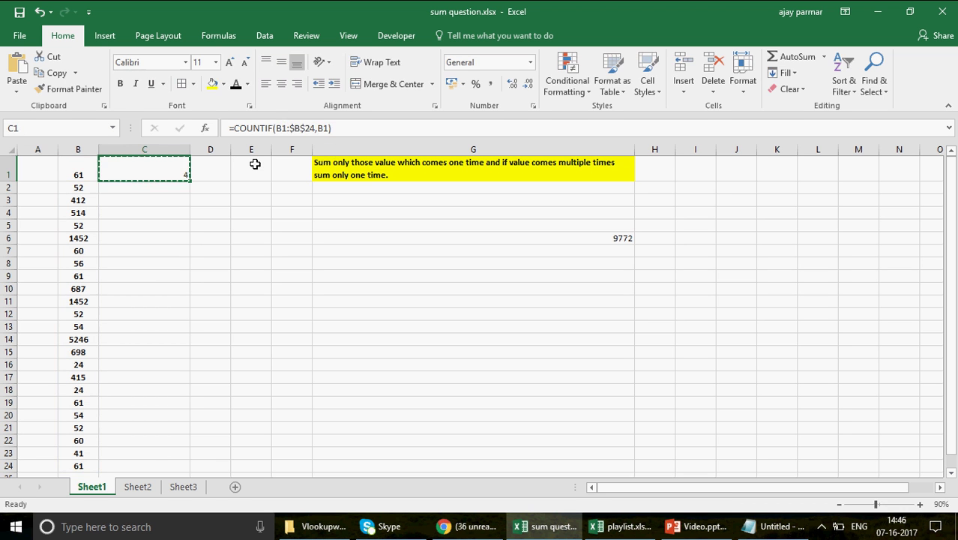
{"action": "double_click", "coordinate": [188, 180]}
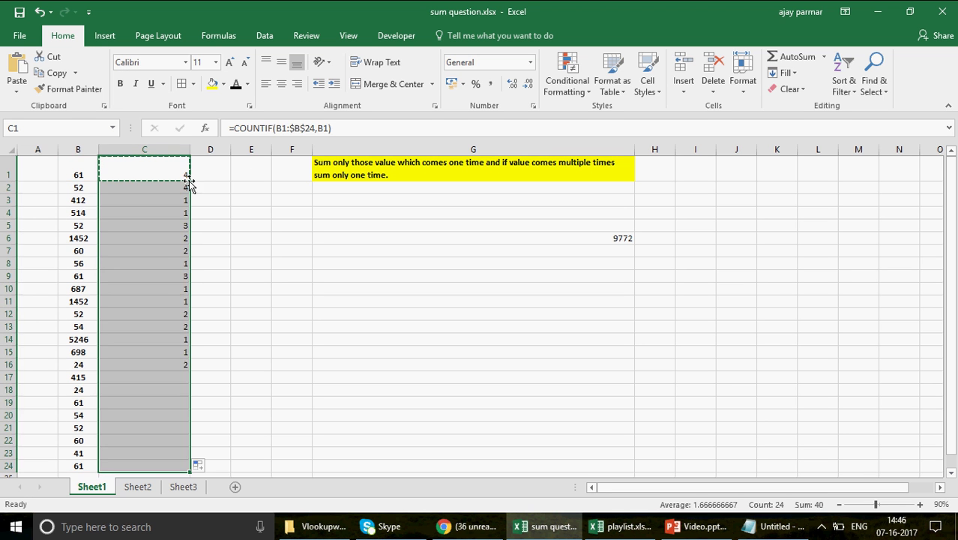
Examine how the COUNTIF range shrinks in the formulas of C1, C2, C3 and C5.
{"action": "left_click_drag", "start_coordinate": [65, 177], "coordinate": [68, 201]}
{"action": "left_click", "coordinate": [66, 177]}
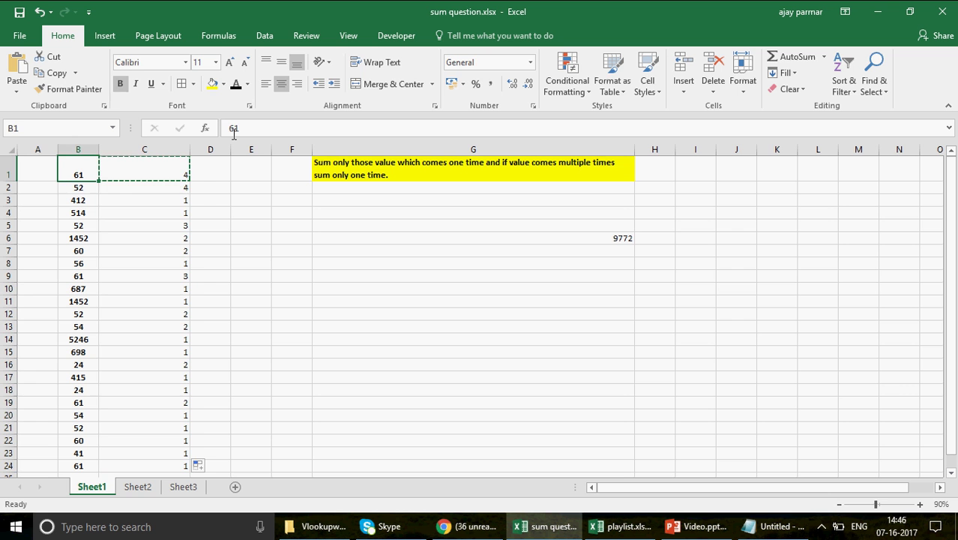
{"action": "key", "text": "Right"}
{"action": "key", "text": "F2"}
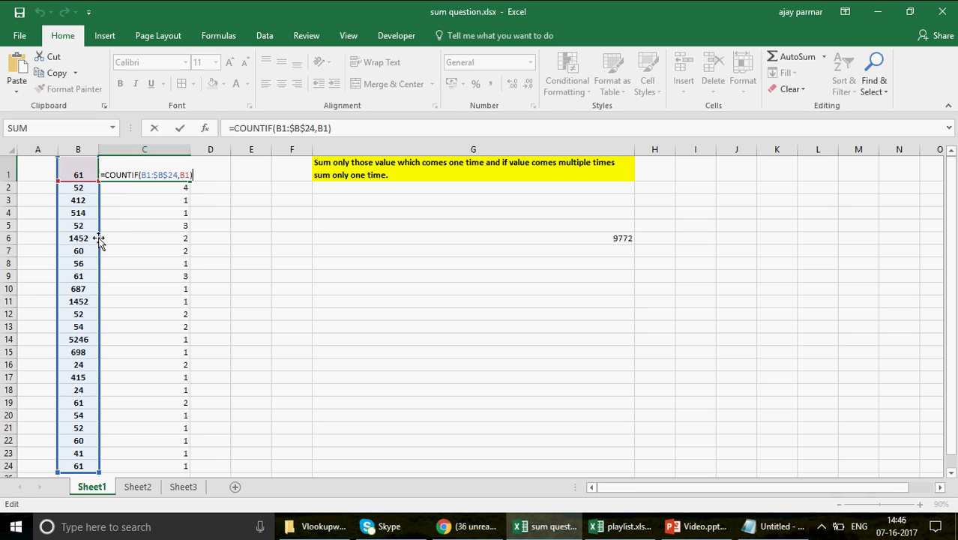
{"action": "key", "text": "Return"}
{"action": "key", "text": "F2"}
{"action": "key", "text": "Return"}
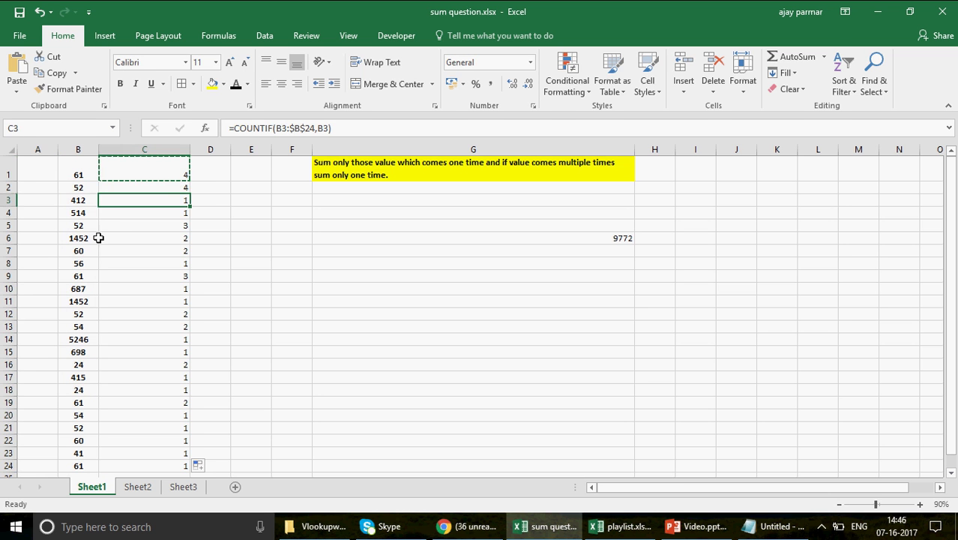
{"action": "key", "text": "F2"}
{"action": "key", "text": "Escape"}
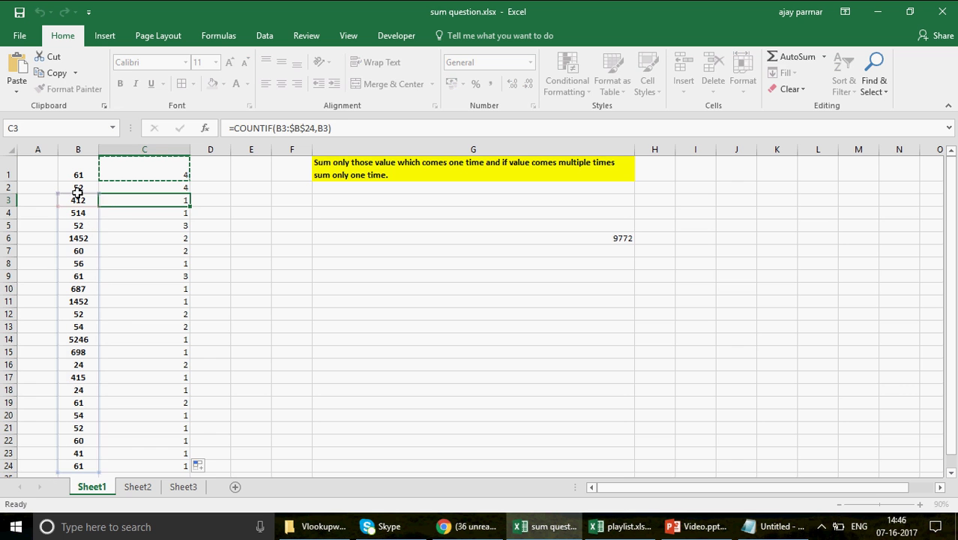
{"action": "key", "text": "Down"}
{"action": "key", "text": "Down"}
{"action": "key", "text": "F2"}
{"action": "key", "text": "Escape"}
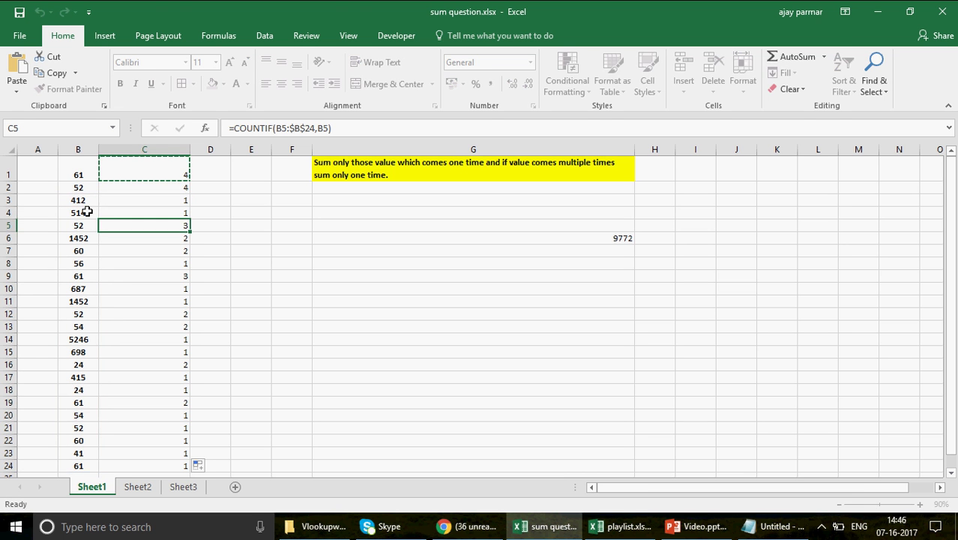
Examine the COUNTIF formulas beside the repeated 61 values in C9, C19 and C24, and return to B1.
{"action": "key", "text": "Down"}
{"action": "key", "text": "Down"}
{"action": "key", "text": "Down"}
{"action": "key", "text": "Down"}
{"action": "key", "text": "F2"}
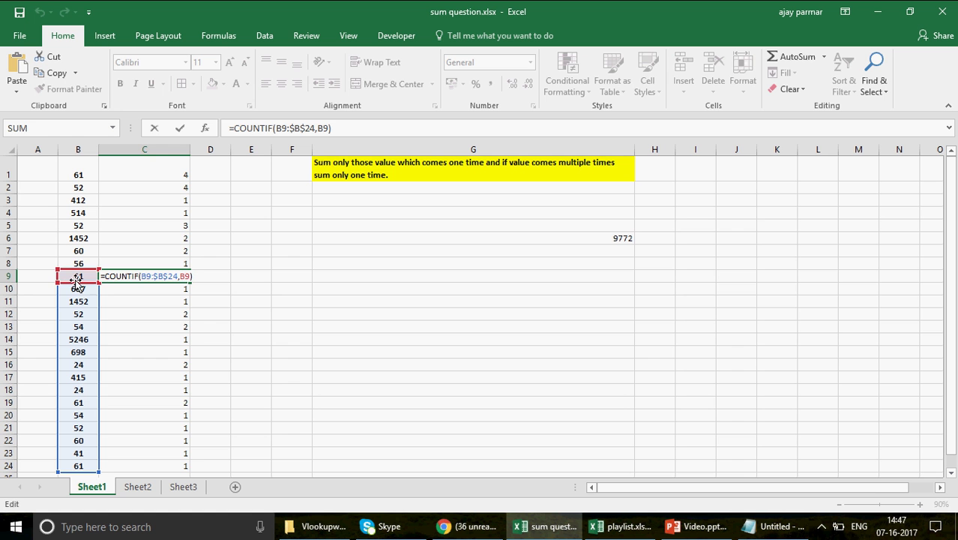
{"action": "key", "text": "Escape"}
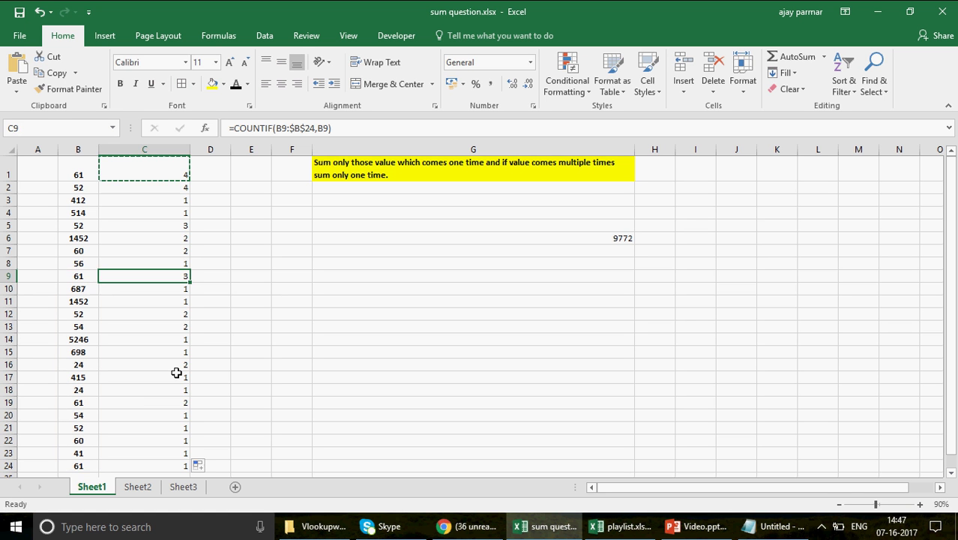
{"action": "left_click", "coordinate": [178, 401]}
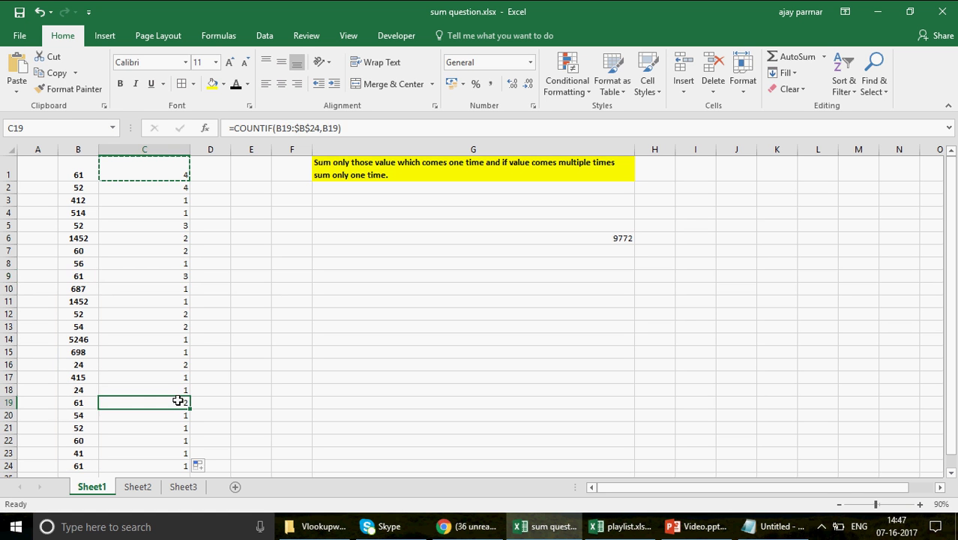
{"action": "left_click", "coordinate": [169, 468]}
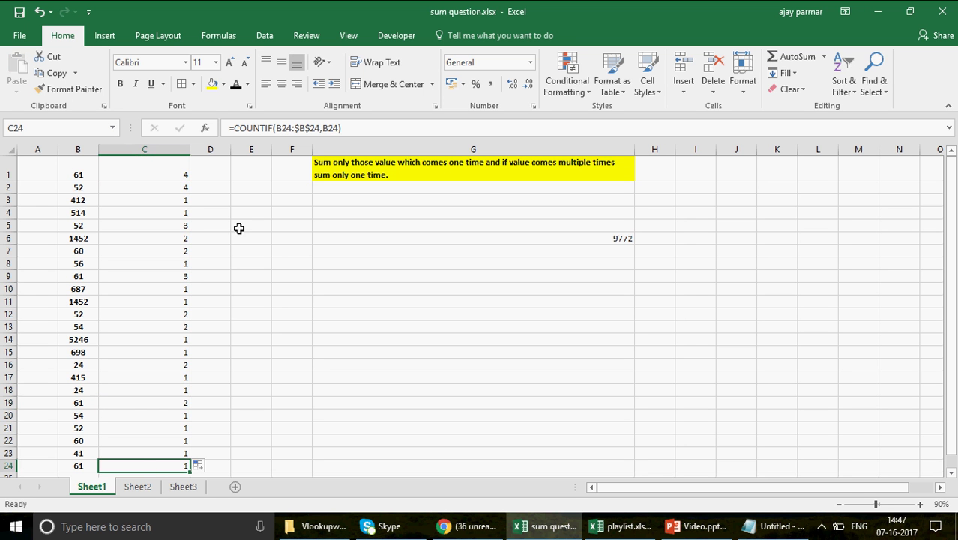
{"action": "left_click", "coordinate": [85, 174]}
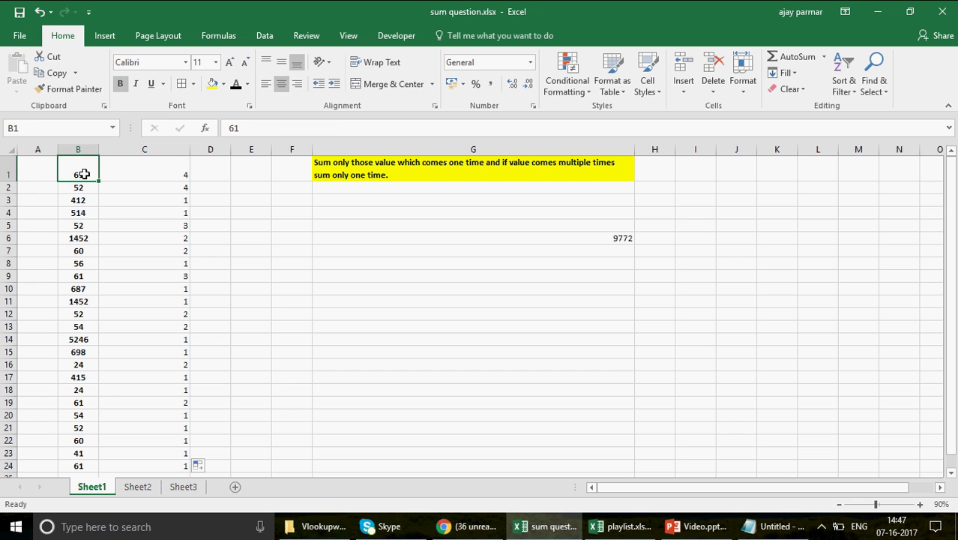
{"action": "left_click", "coordinate": [144, 170]}
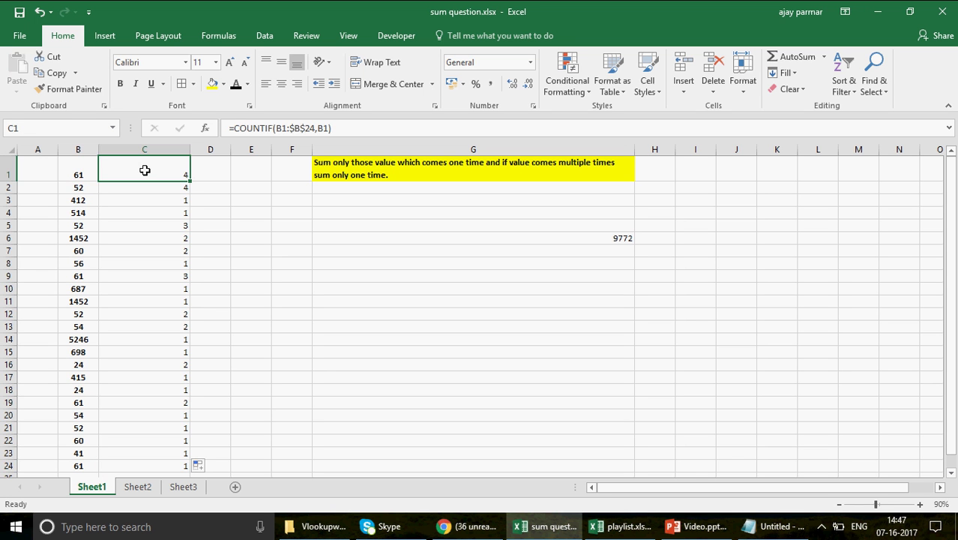
{"action": "left_click", "coordinate": [236, 127]}
{"action": "double_click", "coordinate": [236, 127]}
{"action": "type", "text": "if"}
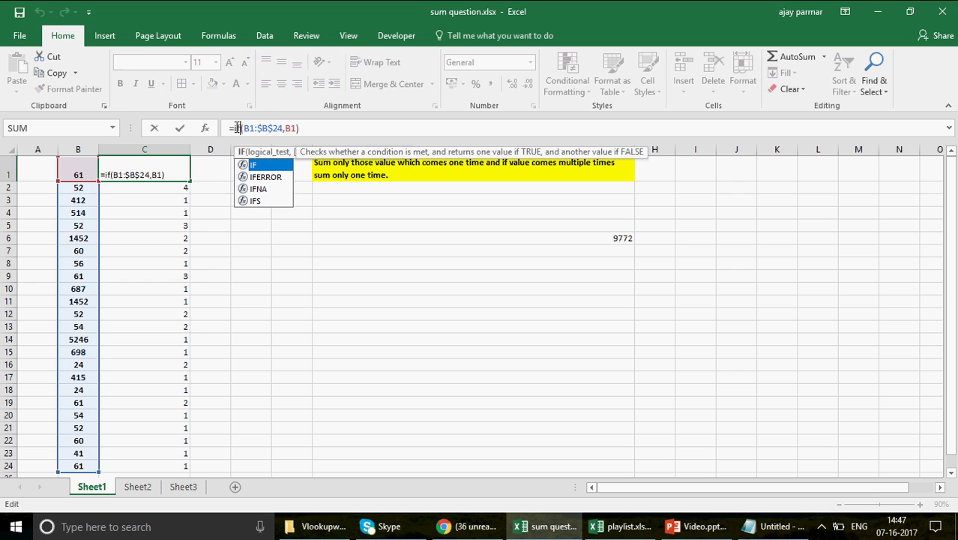
{"action": "type", "text": "("}
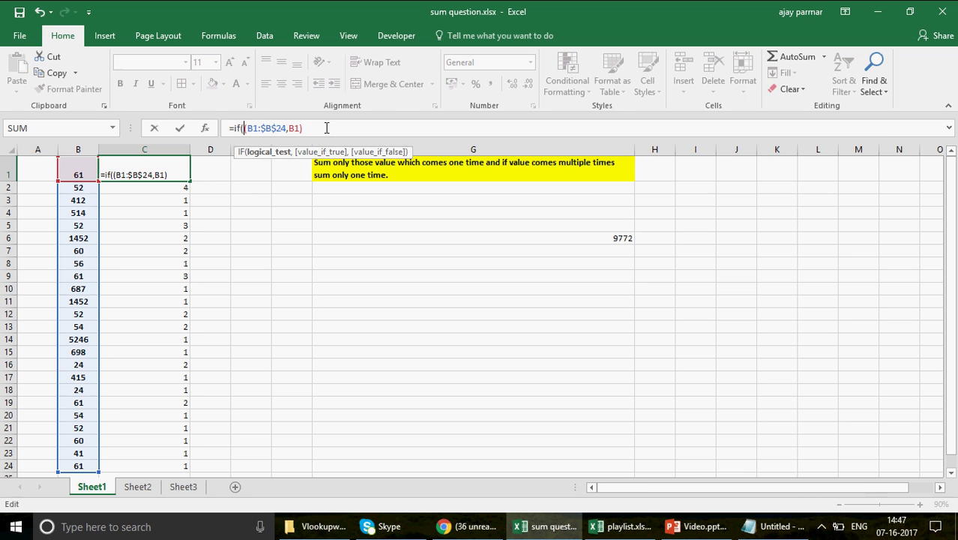
{"action": "key", "text": "Escape"}
Wrap the COUNTIF in C1 in an IF that returns B1 when the count equals 1 and 0 otherwise, and fill it down to C24.
{"action": "left_click", "coordinate": [233, 128]}
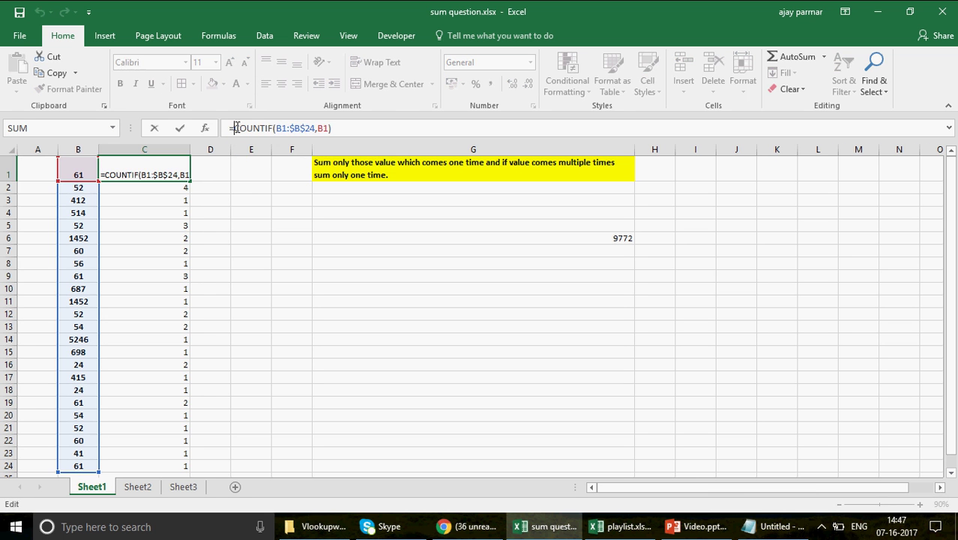
{"action": "type", "text": "if"}
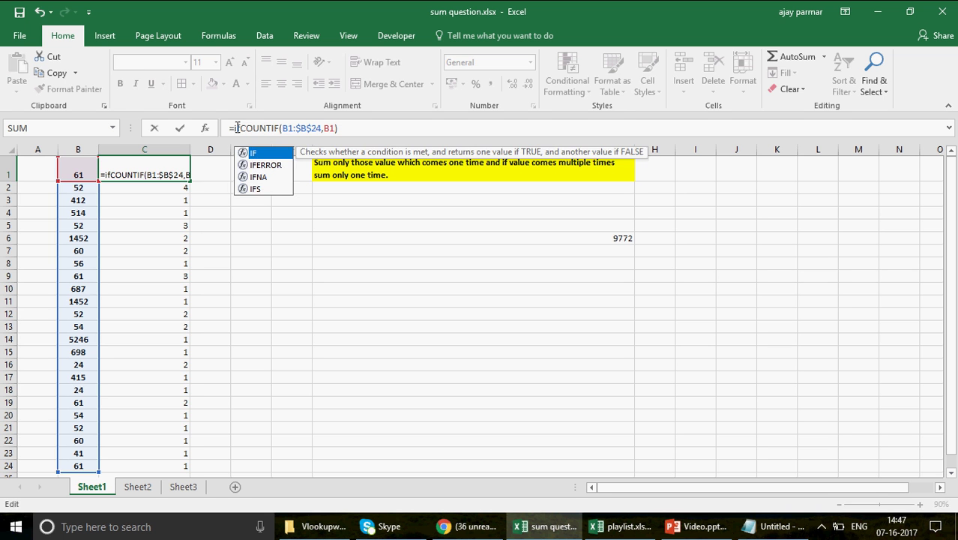
{"action": "type", "text": "("}
{"action": "left_click", "coordinate": [377, 125]}
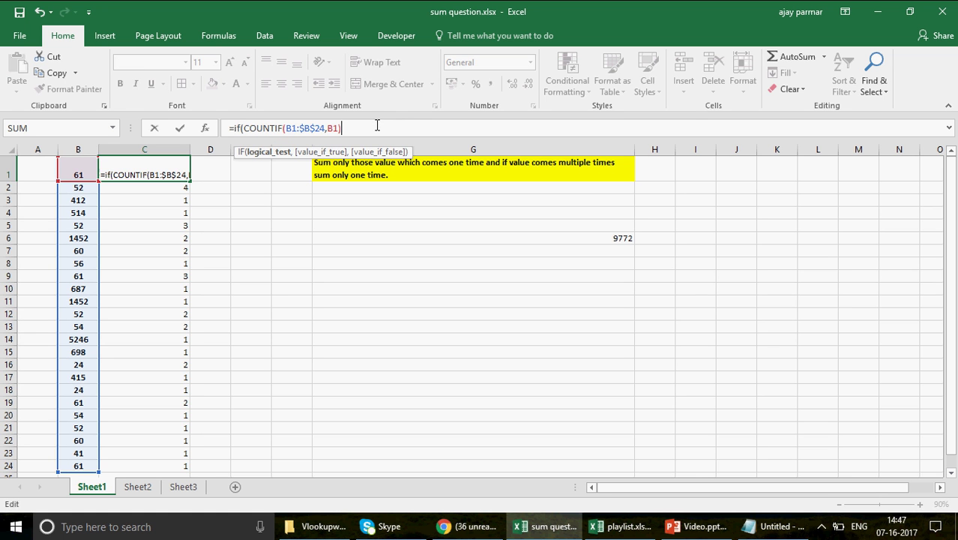
{"action": "type", "text": "=1,"}
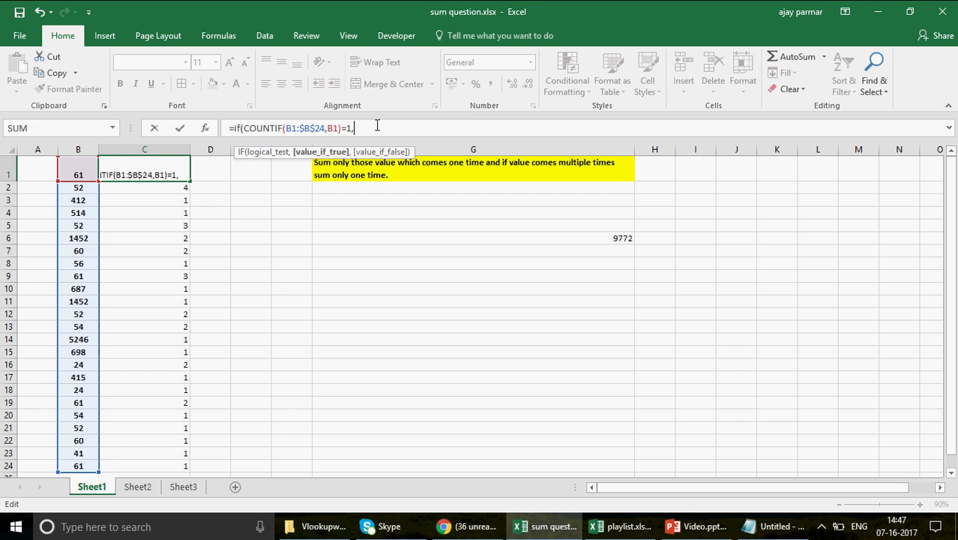
{"action": "left_click", "coordinate": [75, 172]}
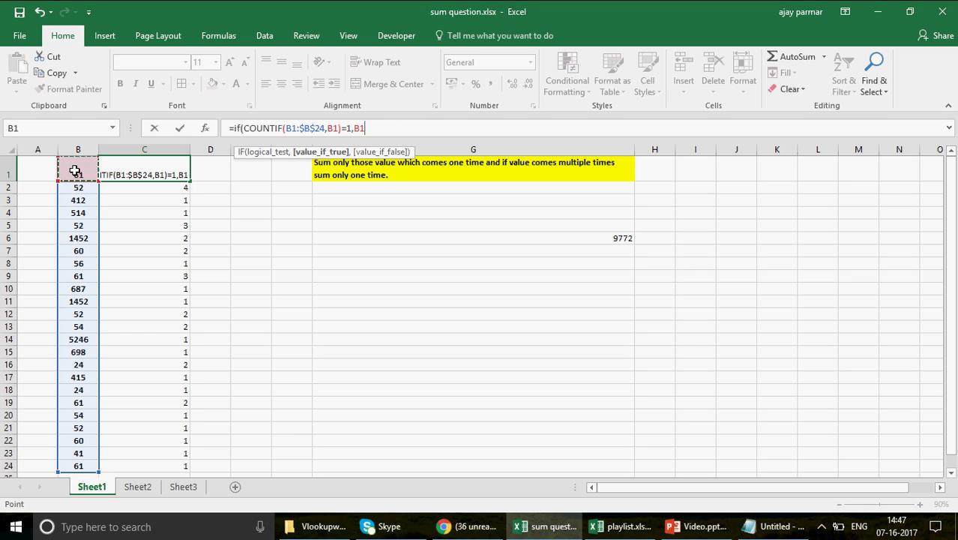
{"action": "type", "text": ",0)"}
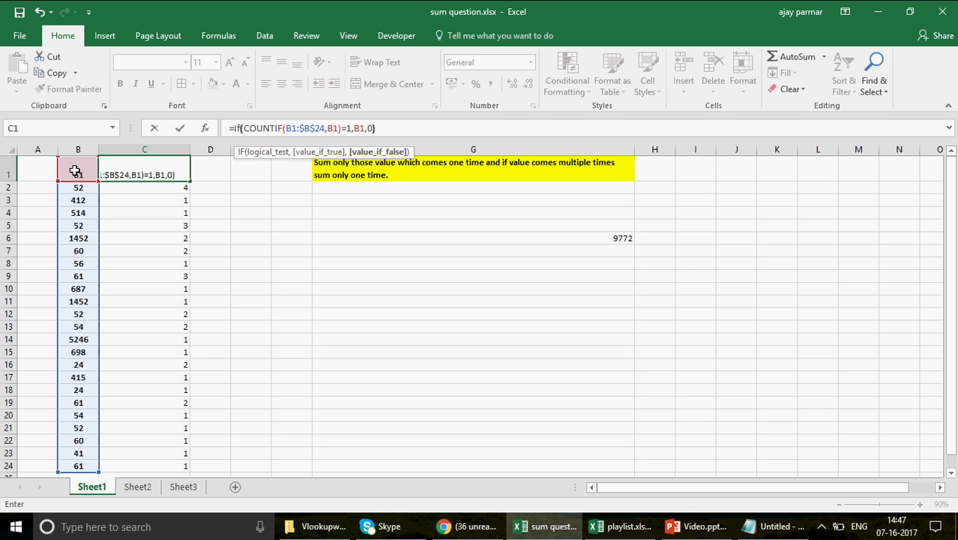
{"action": "key", "text": "ctrl+Return"}
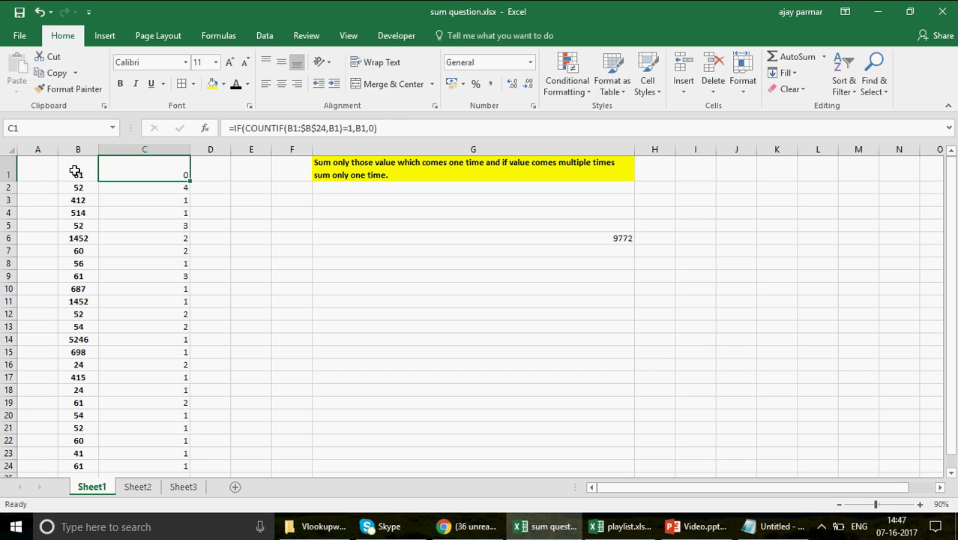
{"action": "double_click", "coordinate": [189, 182]}
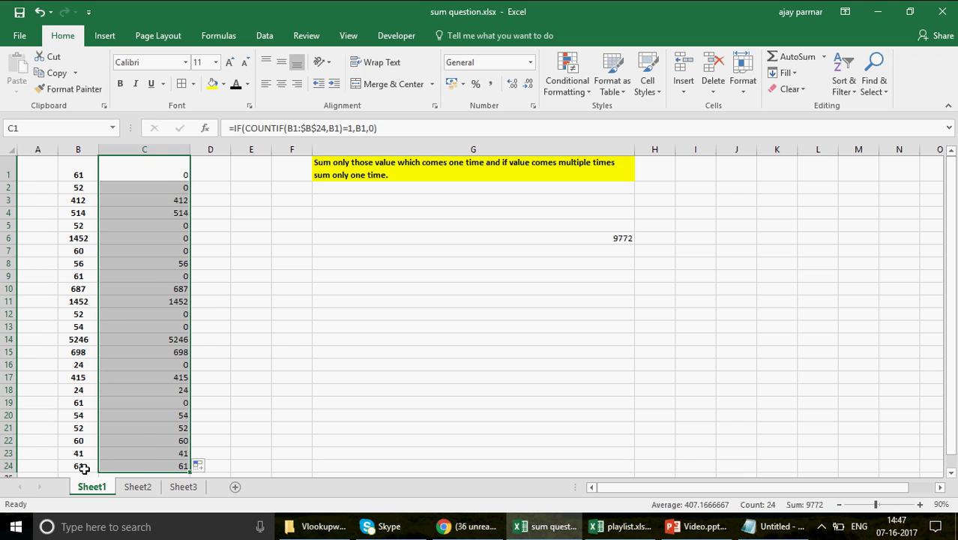
{"action": "left_click", "coordinate": [161, 467]}
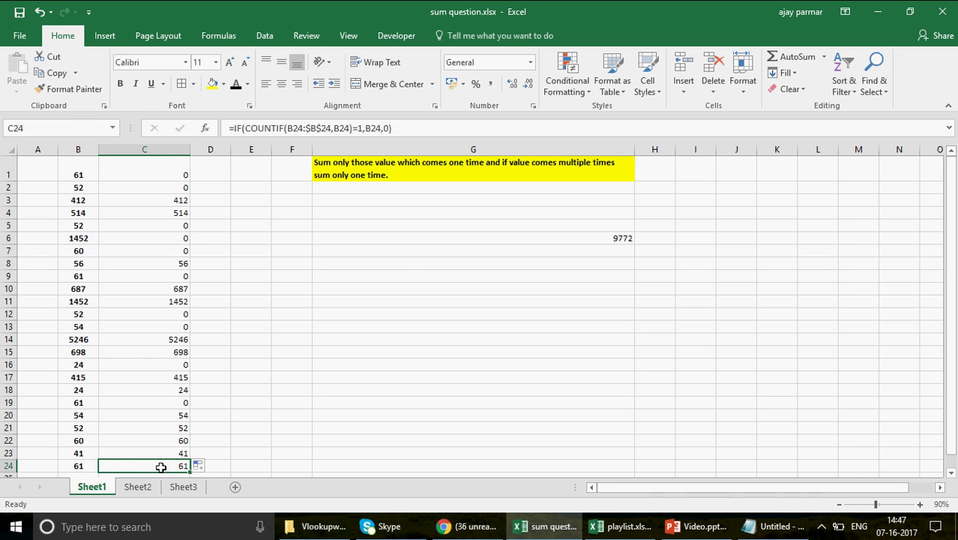
Enter a SUM formula in G7 that totals the range C1:C24.
{"action": "left_click", "coordinate": [417, 255]}
{"action": "type", "text": "=su"}
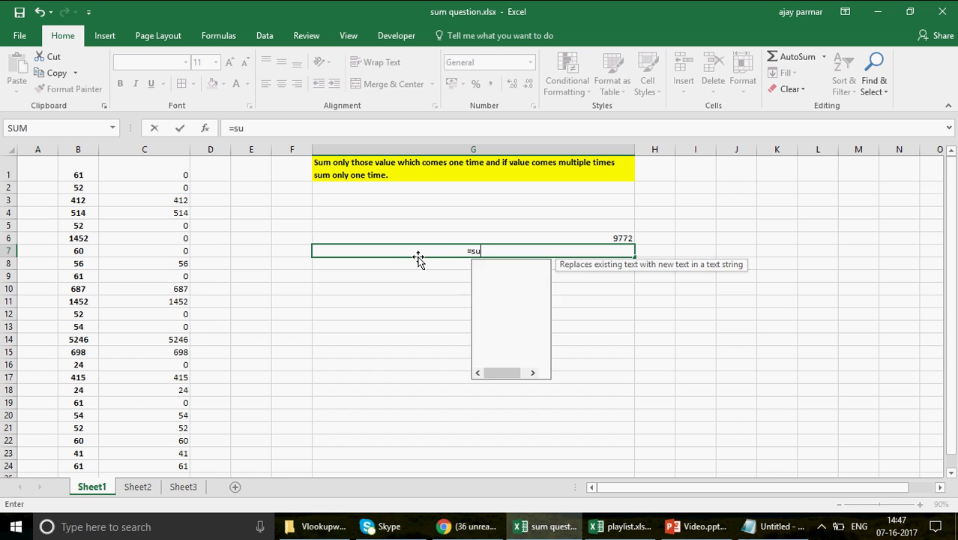
{"action": "type", "text": "m("}
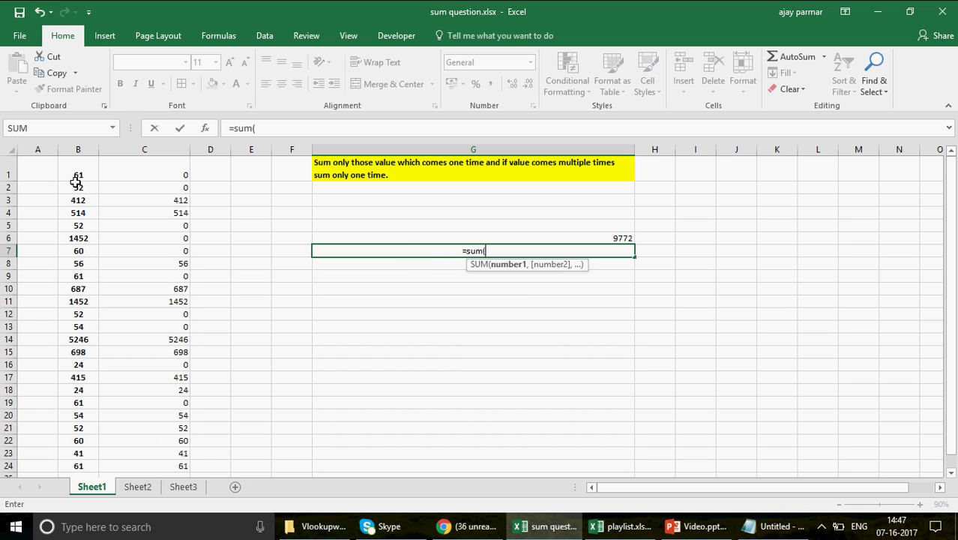
{"action": "left_click", "coordinate": [160, 161]}
{"action": "key", "text": "ctrl+shift+Down"}
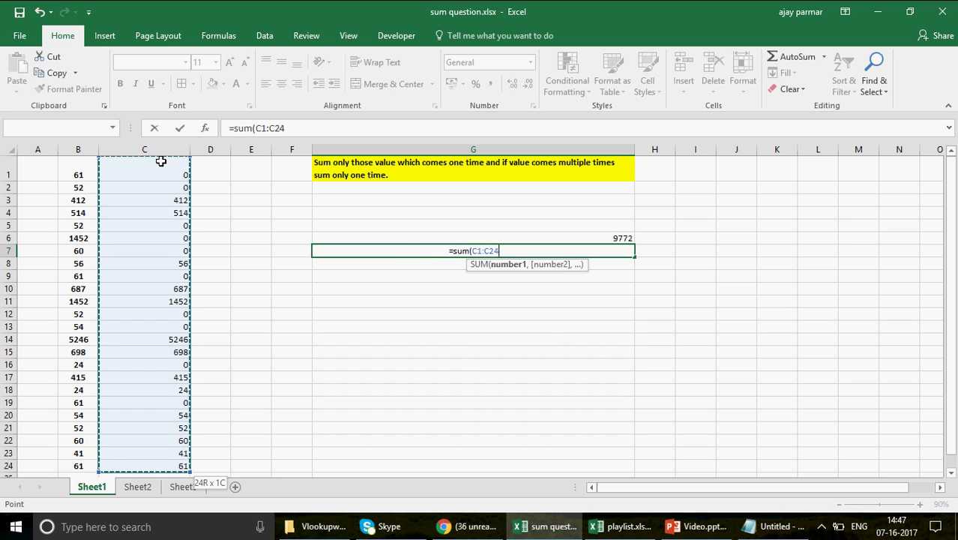
{"action": "type", "text": ")"}
{"action": "key", "text": "Return"}
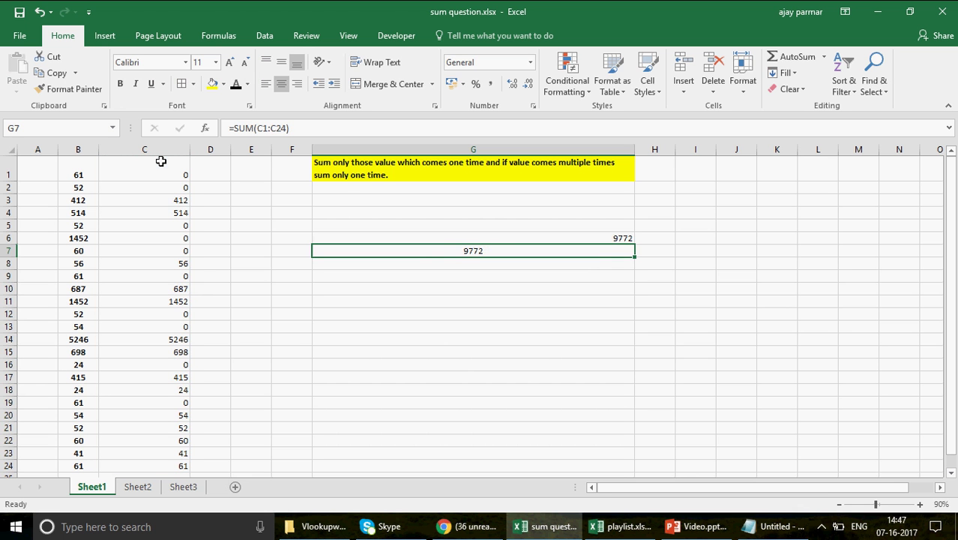
Centre the array formula result in G6 horizontally.
{"action": "key", "text": "Up"}
{"action": "key", "text": "ctrl+shift+Return"}
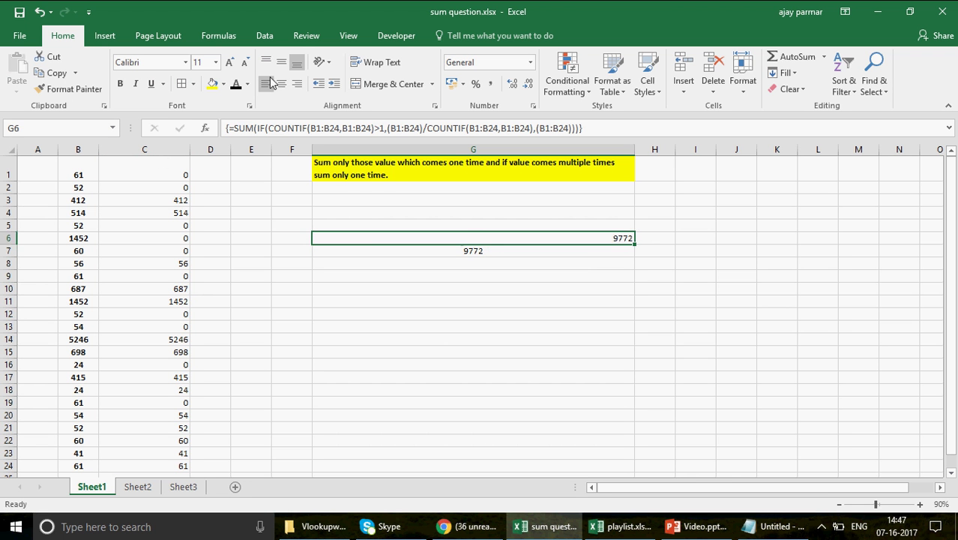
{"action": "left_click", "coordinate": [281, 84]}
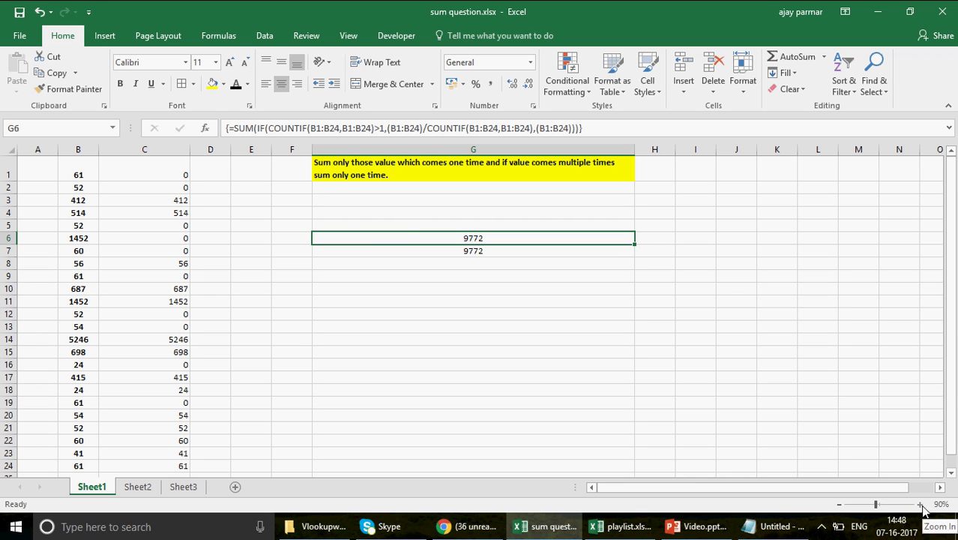
Remove the equals sign from the array formula in G6 so that the cell displays it as plain text.
{"action": "left_click", "coordinate": [235, 129]}
{"action": "key", "text": "BackSpace"}
{"action": "key", "text": "Return"}
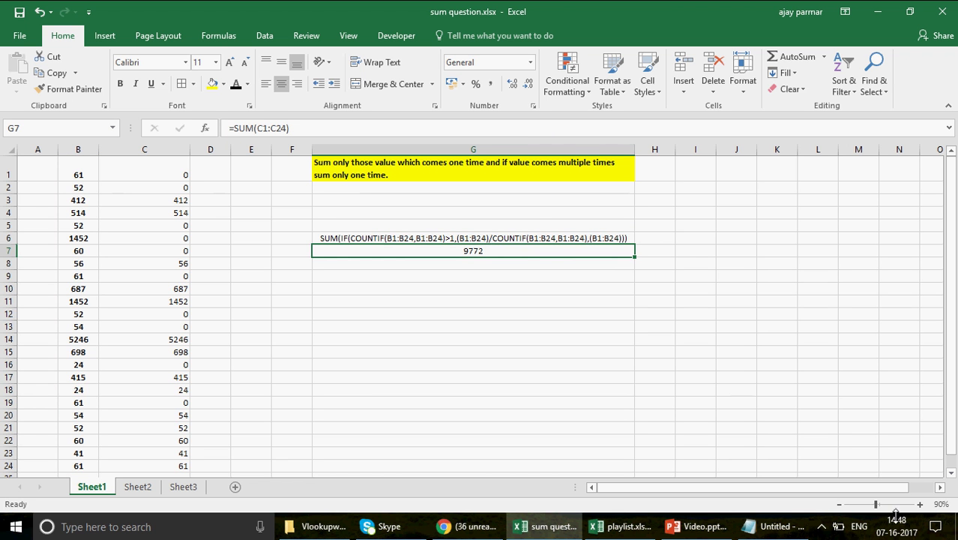
{"action": "left_click", "coordinate": [919, 505]}
{"action": "left_click", "coordinate": [920, 505]}
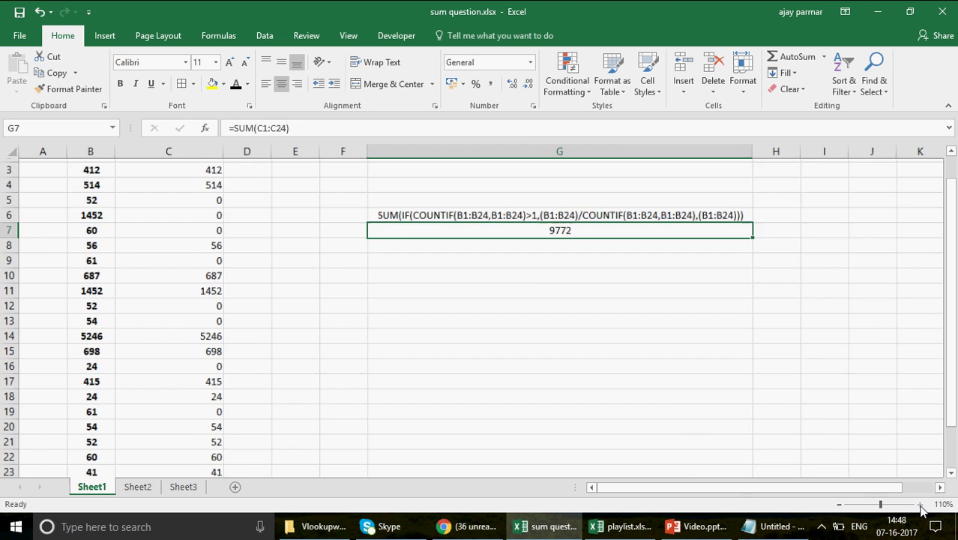
{"action": "left_click", "coordinate": [956, 363]}
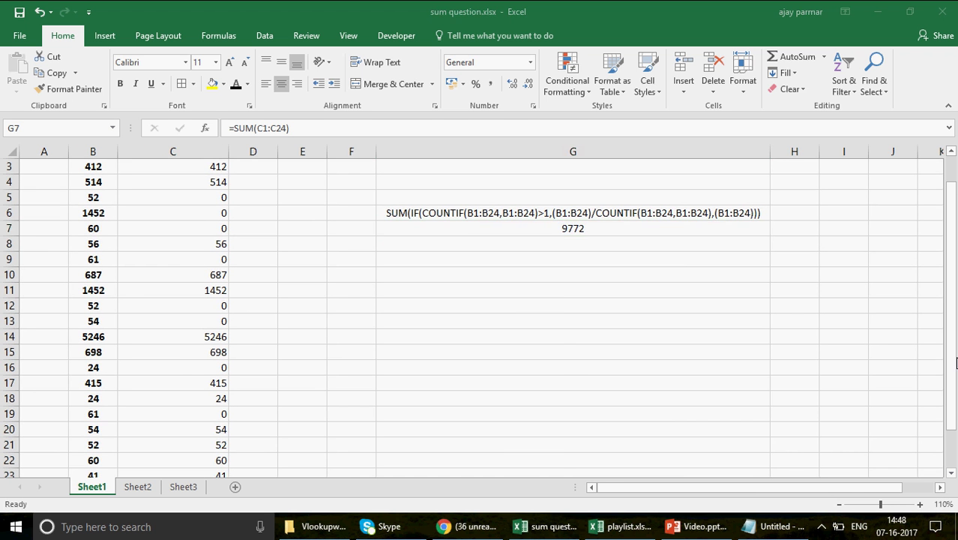
{"action": "left_click", "coordinate": [539, 296]}
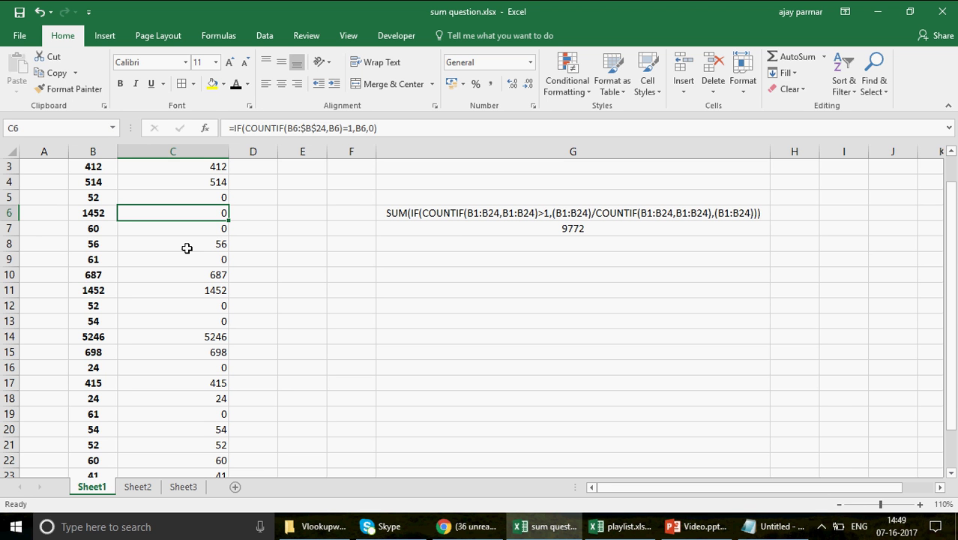
{"action": "scroll", "coordinate": [374, 461], "scroll_direction": "down", "scroll_amount": 1}
{"action": "scroll", "coordinate": [386, 461], "scroll_direction": "right", "scroll_amount": 1}
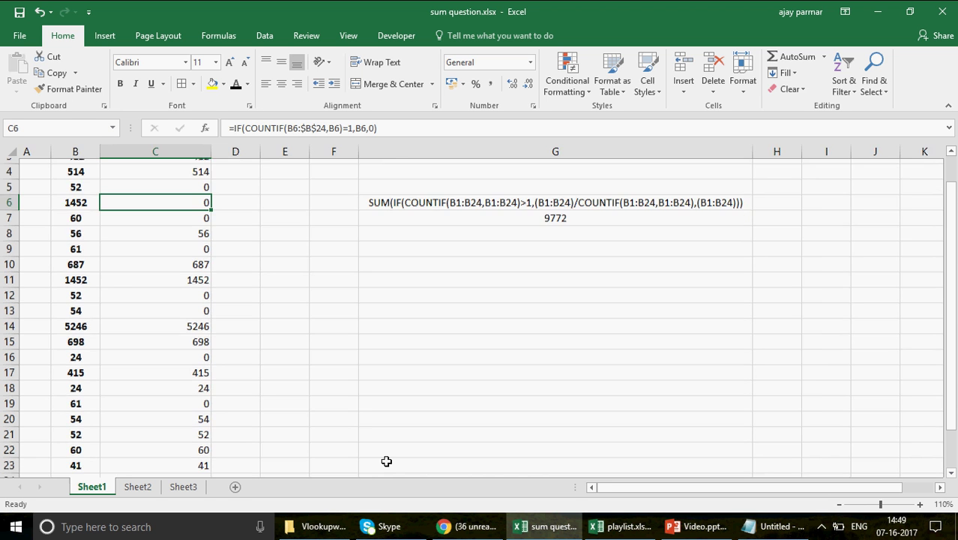
{"action": "scroll", "coordinate": [386, 461], "scroll_direction": "left", "scroll_amount": 1}
{"action": "scroll", "coordinate": [386, 461], "scroll_direction": "down", "scroll_amount": 1}
{"action": "scroll", "coordinate": [386, 461], "scroll_direction": "down", "scroll_amount": 1}
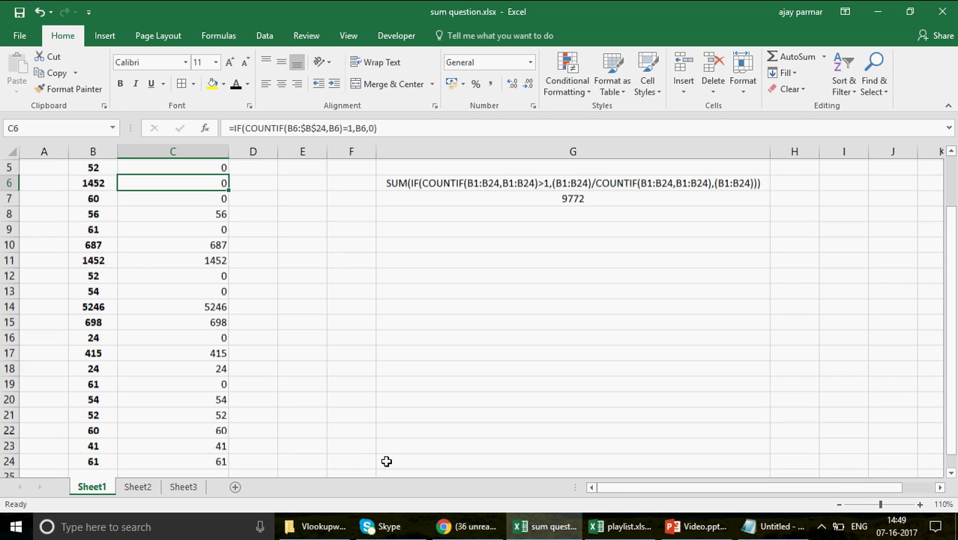
{"action": "scroll", "coordinate": [386, 461], "scroll_direction": "up", "scroll_amount": 6}
{"action": "scroll", "coordinate": [386, 461], "scroll_direction": "down", "scroll_amount": 5}
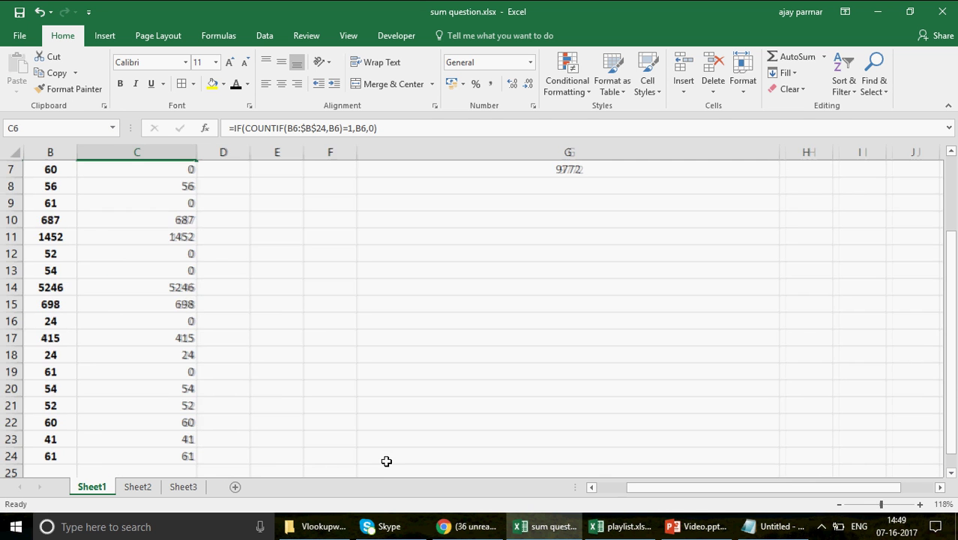
{"action": "scroll", "coordinate": [386, 461], "scroll_direction": "up", "scroll_amount": 1}
Switch from the workbook to the Video.pptx presentation in PowerPoint.
{"action": "left_click", "coordinate": [386, 461]}
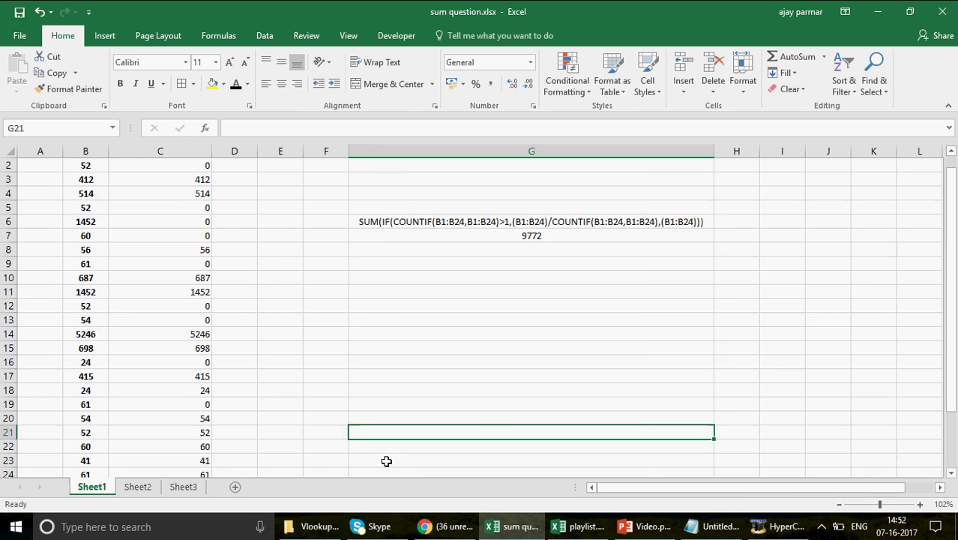
{"action": "scroll", "coordinate": [386, 461], "scroll_direction": "down", "scroll_amount": 1}
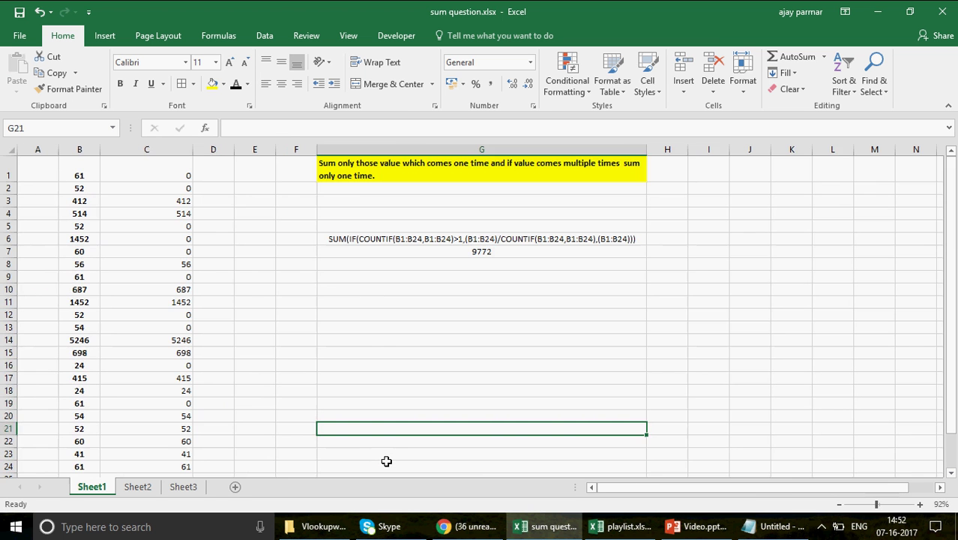
{"action": "key", "text": "alt+Tab"}
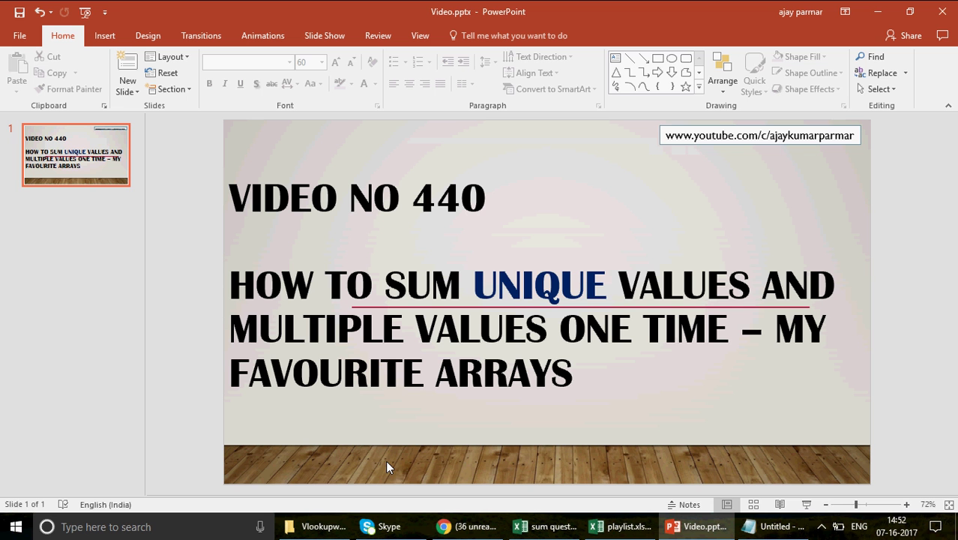